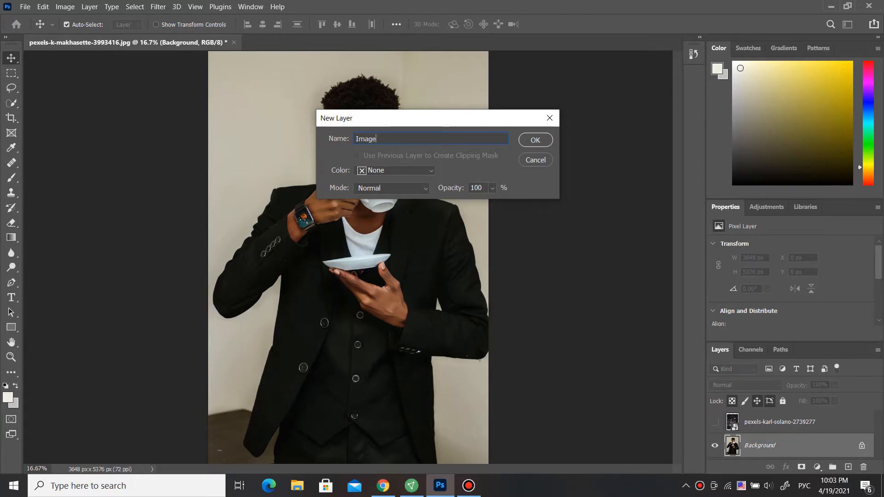
Rename the street photo layer as Background, and show it briefly before hiding it again.
double_click(780, 422)
type("Background")
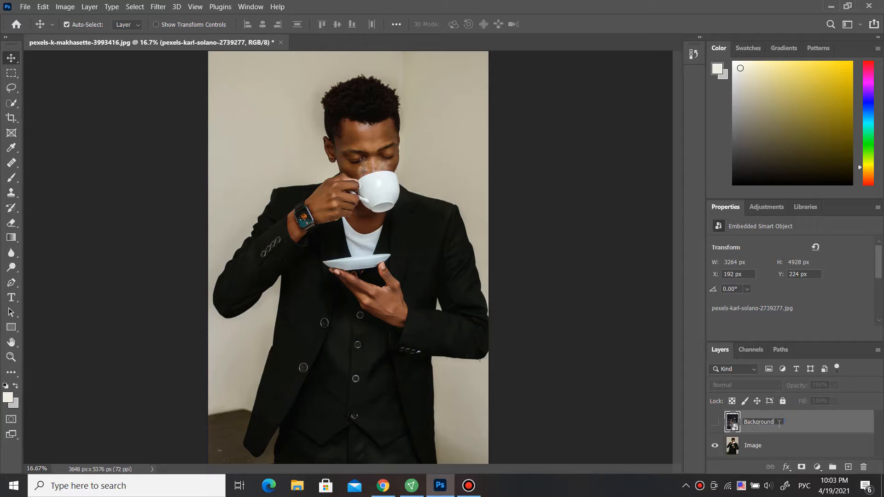
key("Return")
left_click(714, 421)
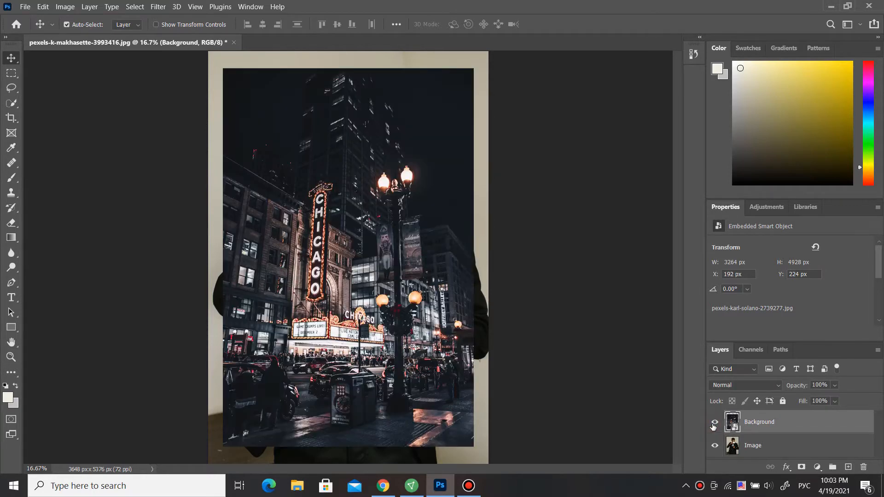
left_click(715, 422)
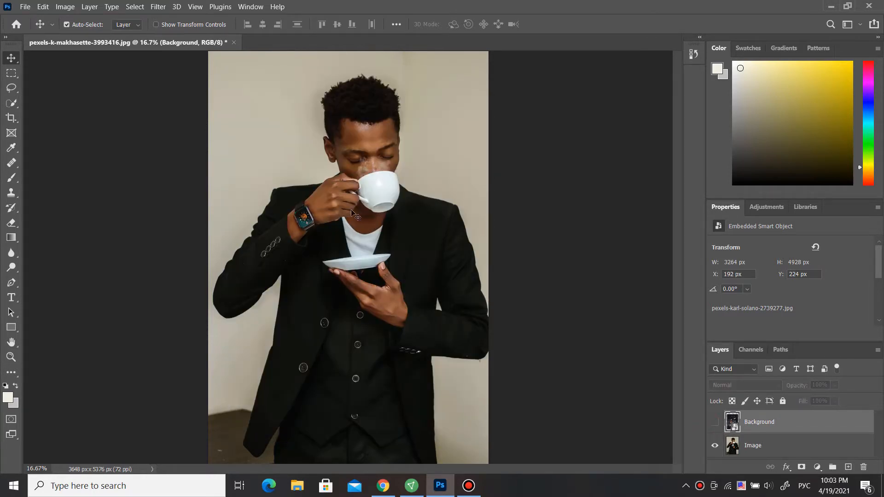
Draw a loose freehand Lasso selection around the man.
key("l")
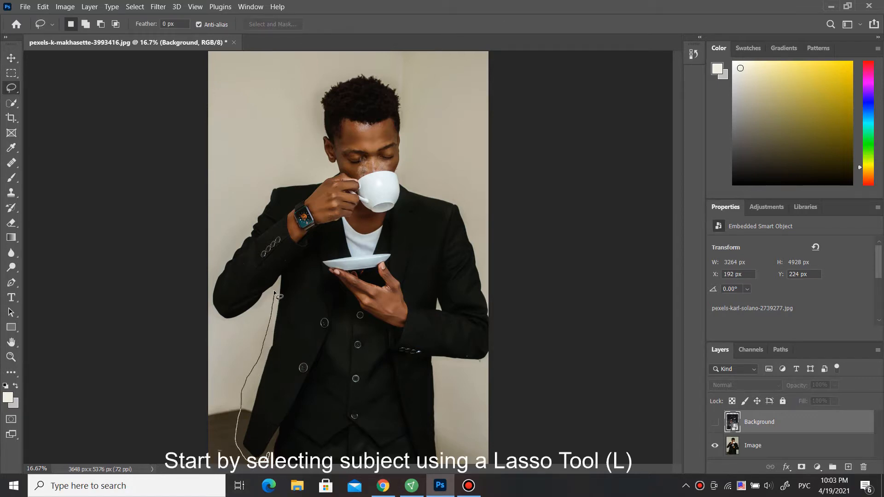
mouse_move(236, 325)
left_mouse_down()
mouse_move(206, 303)
mouse_move(211, 270)
mouse_move(272, 182)
mouse_move(329, 172)
mouse_move(321, 148)
left_mouse_up()
mouse_move(320, 95)
left_mouse_down()
mouse_move(366, 69)
mouse_move(403, 89)
mouse_move(404, 172)
mouse_move(416, 190)
mouse_move(454, 202)
mouse_move(474, 234)
mouse_move(494, 321)
left_mouse_up()
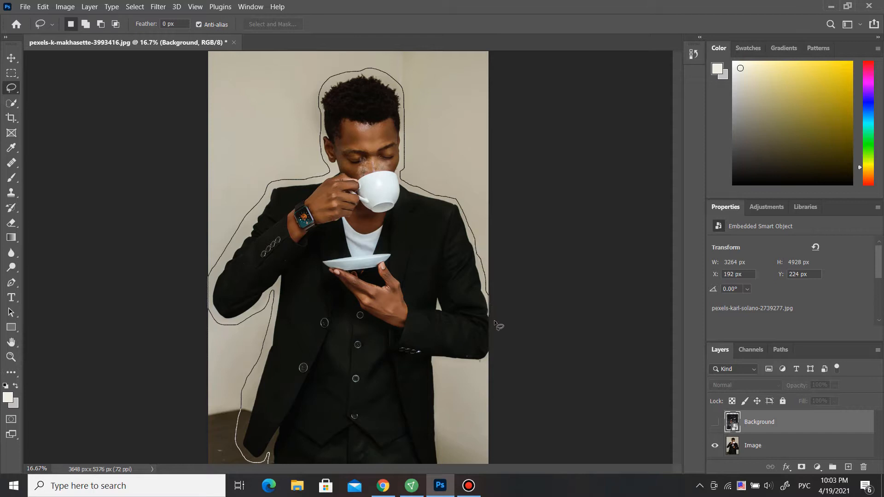
mouse_move(440, 364)
left_mouse_down()
mouse_move(438, 473)
mouse_move(268, 464)
left_mouse_up()
Select the man on the Image layer with Select Subject, discarding the current selection.
left_click(135, 7)
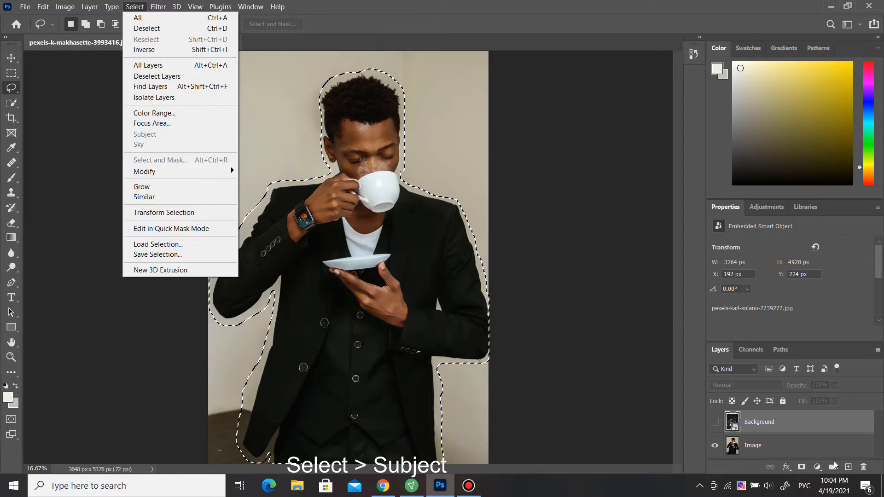
left_click(793, 455)
left_click(144, 11)
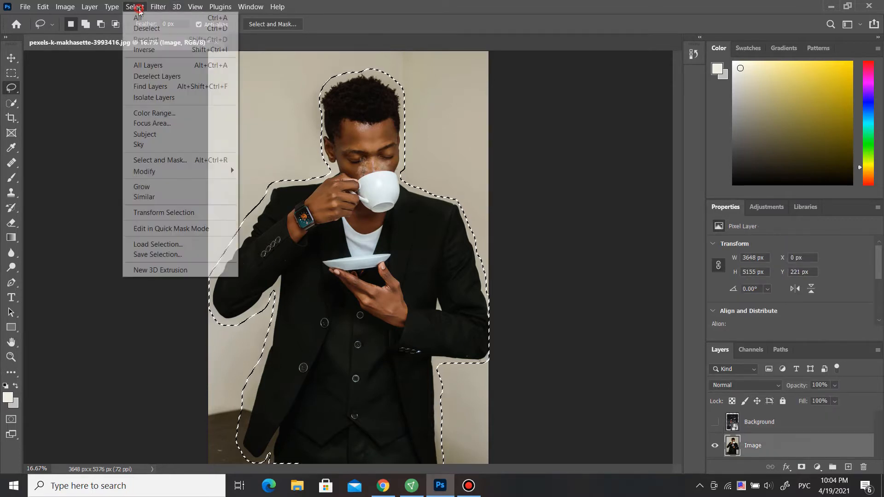
left_click(164, 137)
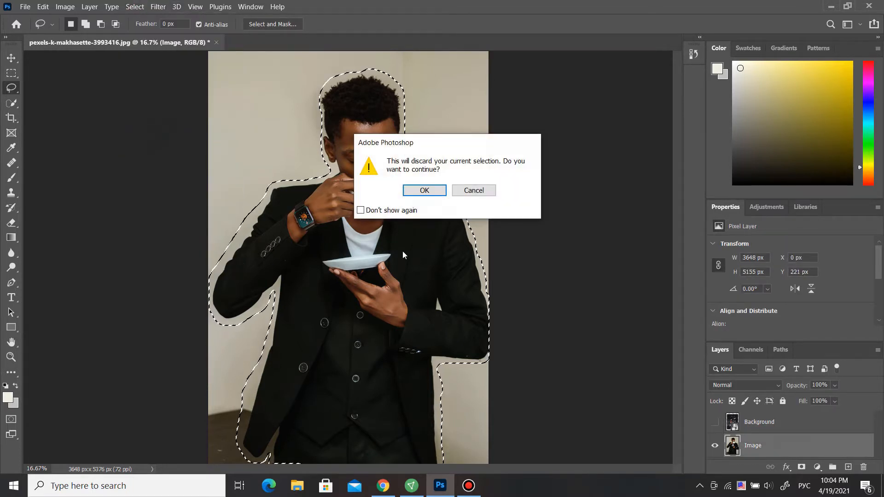
key("Return")
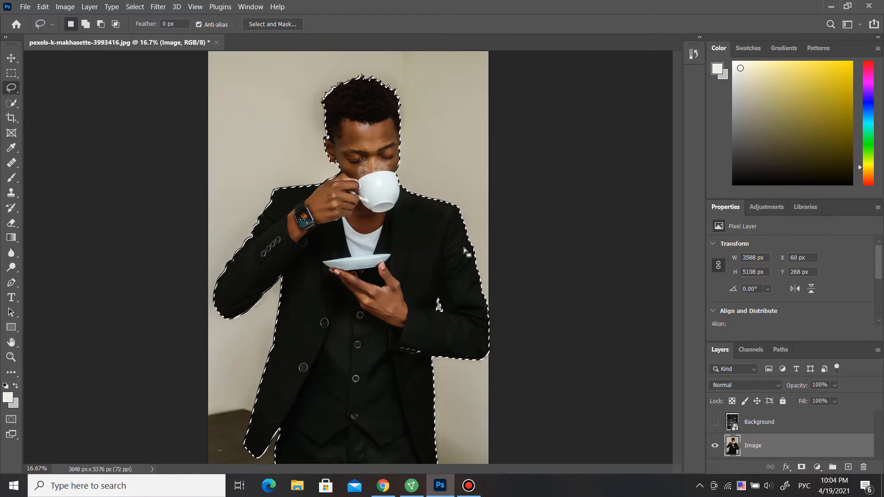
Refine the man's selection in Select and Mask with Shift Edge at -3% and Smooth at 4.
left_click(270, 24)
key("h")
left_click_drag(353, 202, 377, 128)
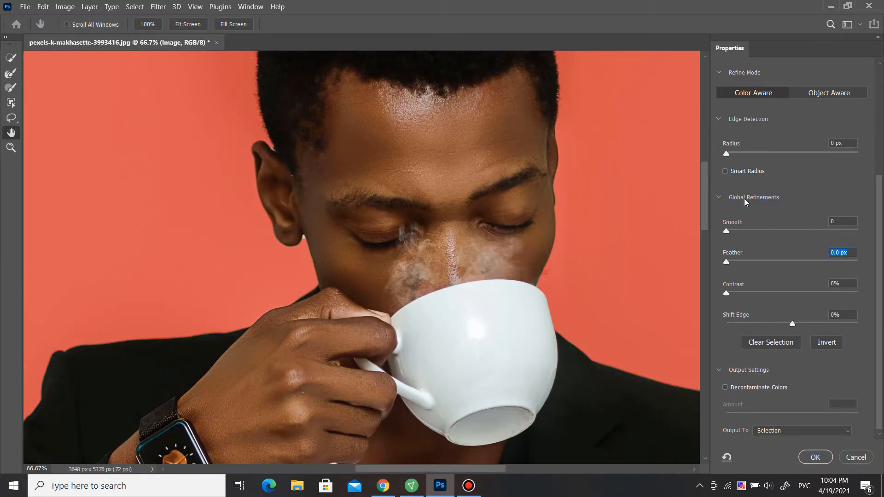
key("r")
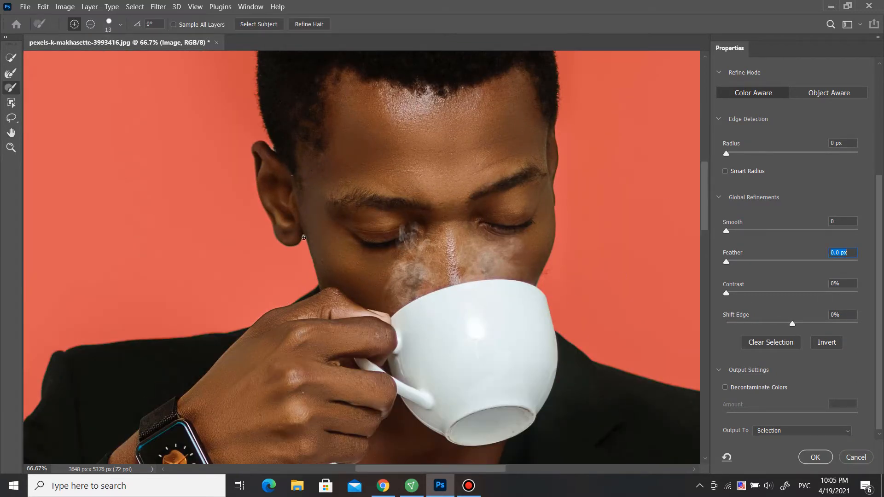
key("alt")
scroll(376, 241, "down", 4)
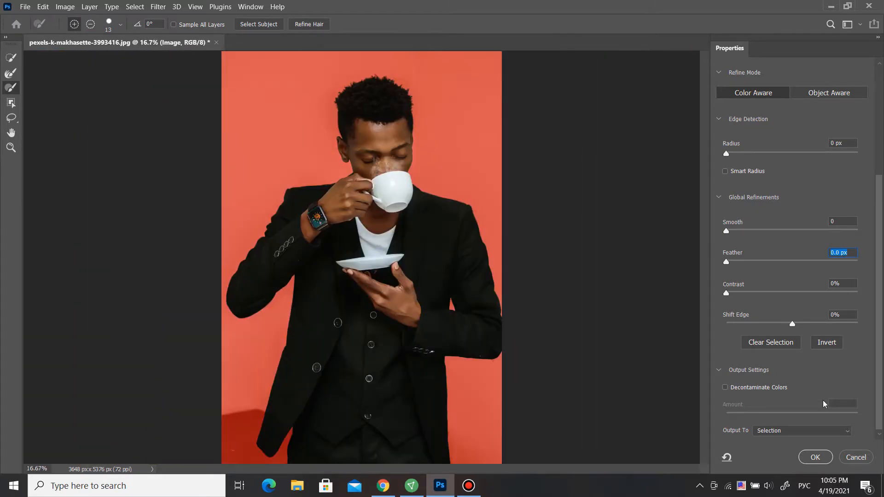
scroll(822, 399, "down", 1)
left_click_drag(788, 323, 791, 323)
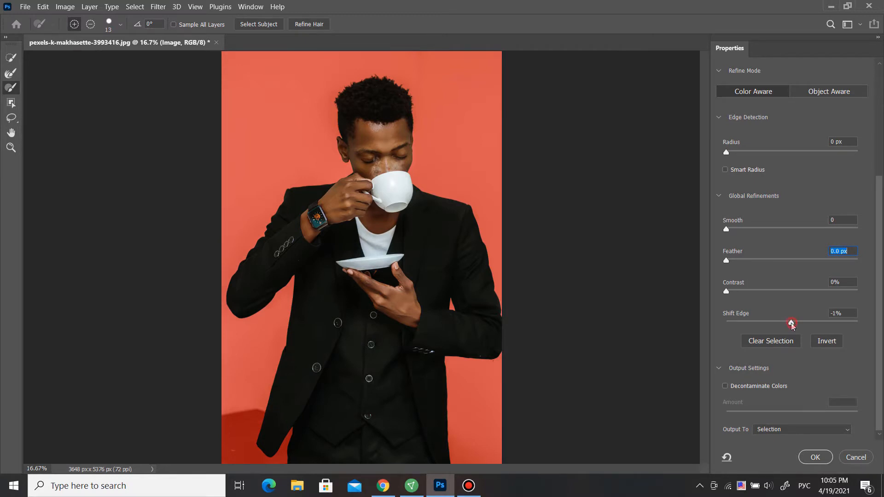
left_click(791, 324)
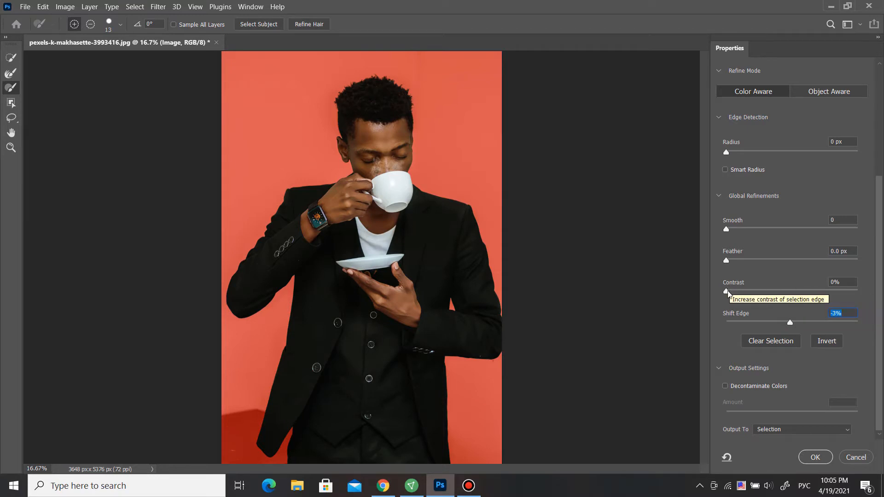
left_click(728, 230)
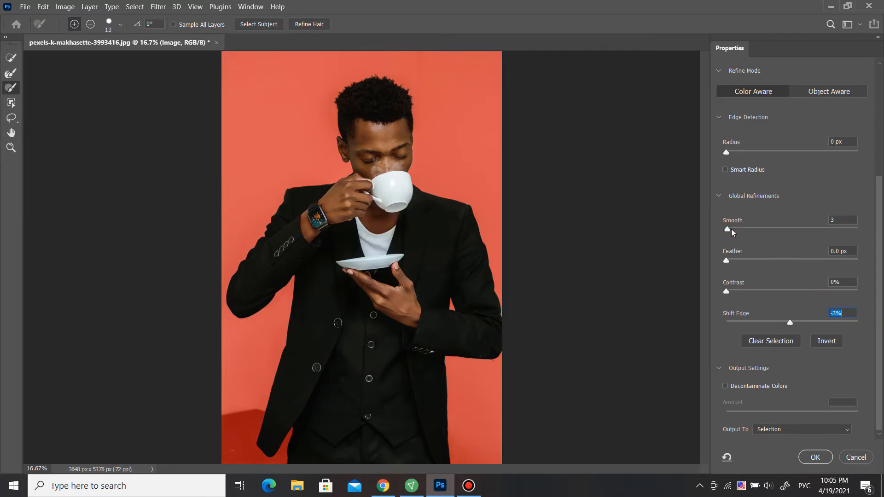
left_click(733, 230)
Output the refined selection to a New Layer with Layer Mask.
left_click(775, 433)
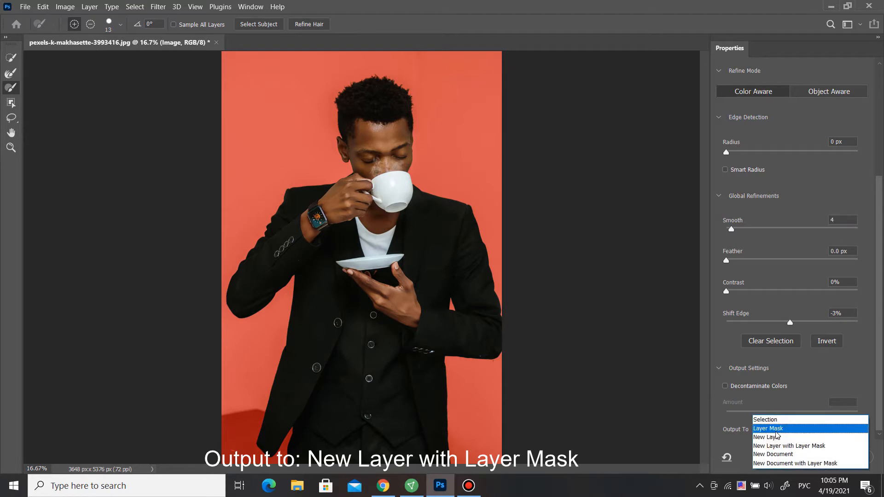
left_click(785, 446)
left_click(808, 459)
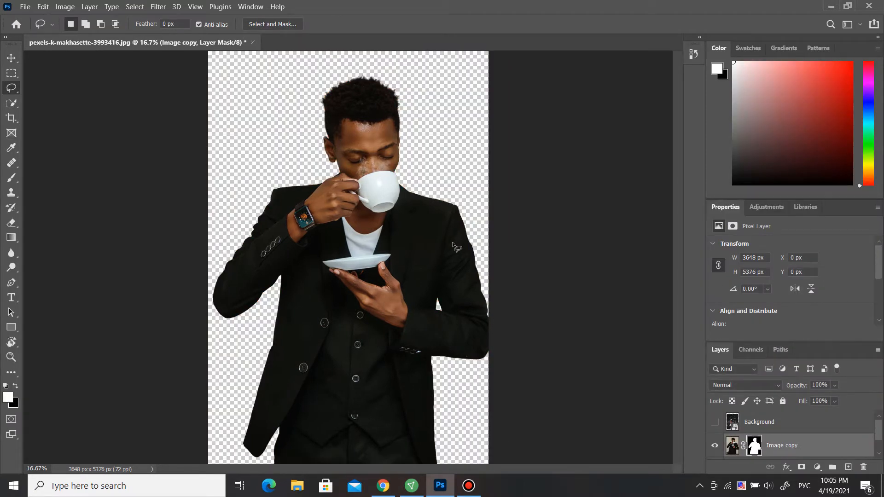
Examine the masked cutout of the man up close and as a whole.
key("ctrl+plus")
key("ctrl+plus")
key("ctrl+plus")
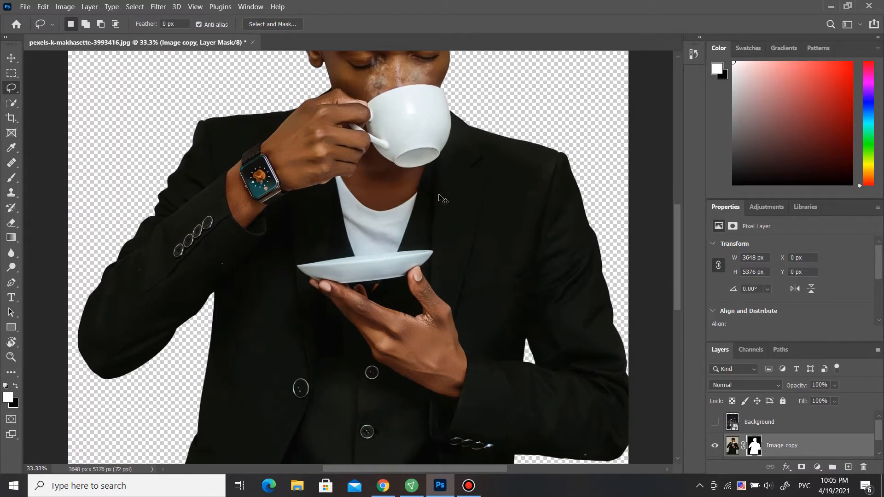
key("ctrl+plus")
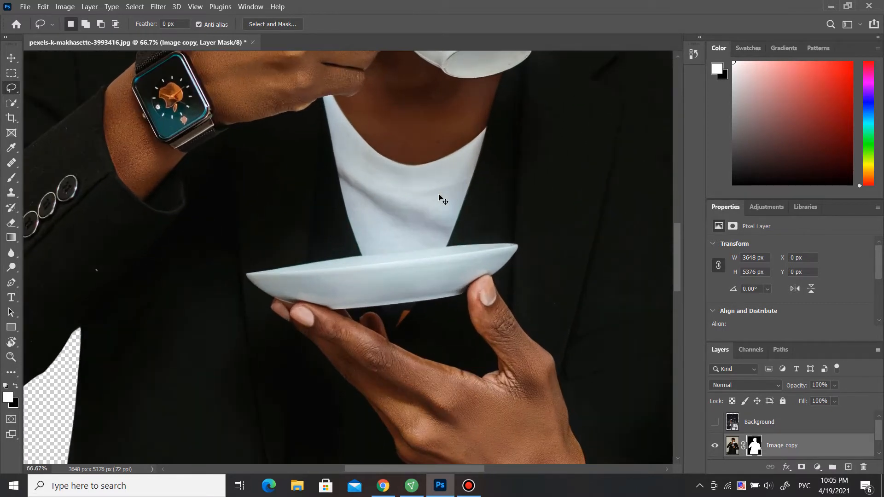
key("ctrl+minus")
key("ctrl+minus")
key("ctrl+minus")
key("ctrl+minus")
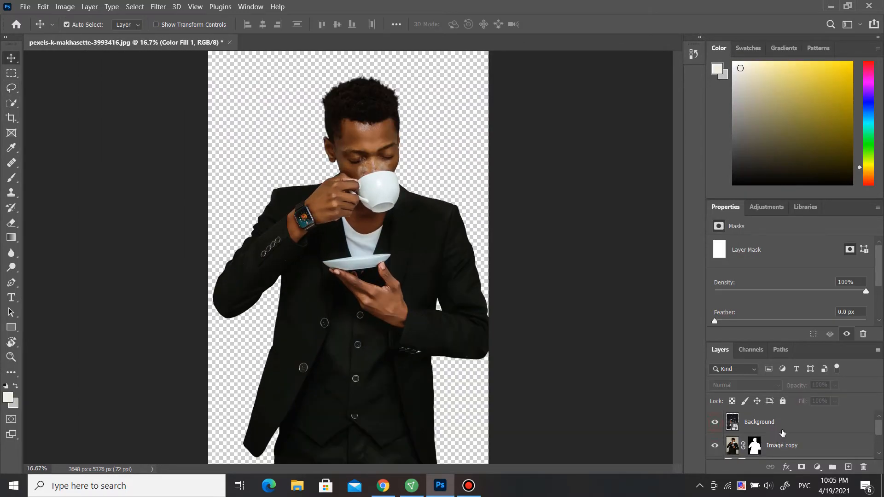
Show the Background layer and move it below the Image copy layer.
left_click(715, 422)
left_click_drag(732, 422, 732, 456)
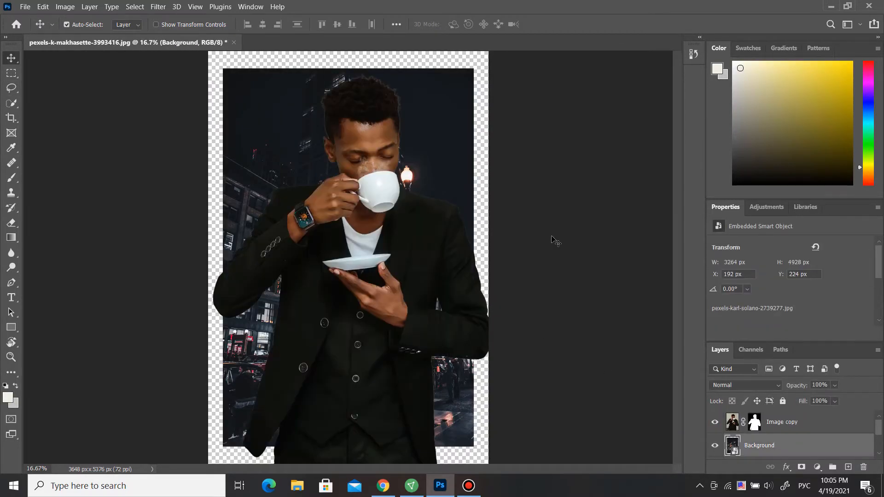
Enlarge the Background layer to about 5068 × 7652 px and position it to fill the canvas with the street lamps beside the man's head.
key("ctrl+minus")
left_click(769, 424)
left_click(758, 454)
key("ctrl+t")
left_click_drag(441, 115, 491, 42)
left_click_drag(410, 149, 369, 182)
left_click_drag(454, 76, 484, 26)
left_click_drag(421, 161, 417, 151)
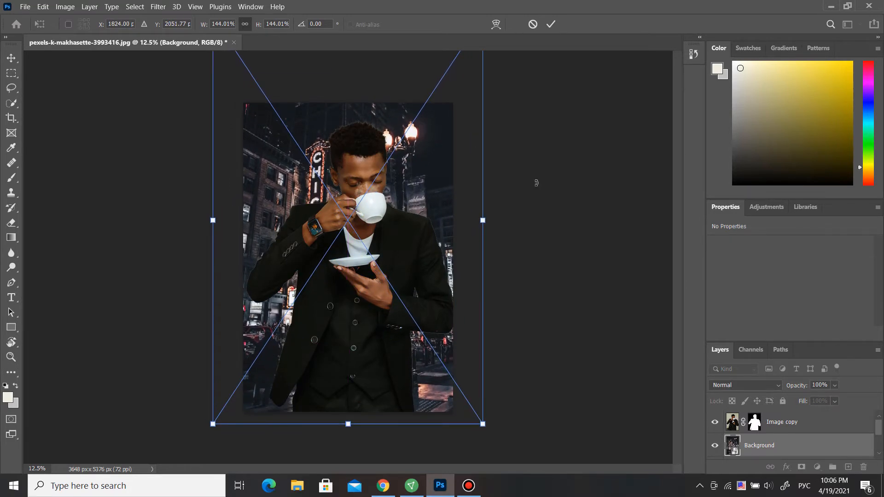
key("ctrl+minus")
left_click_drag(446, 108, 459, 87)
left_click_drag(409, 145, 410, 147)
key("Return")
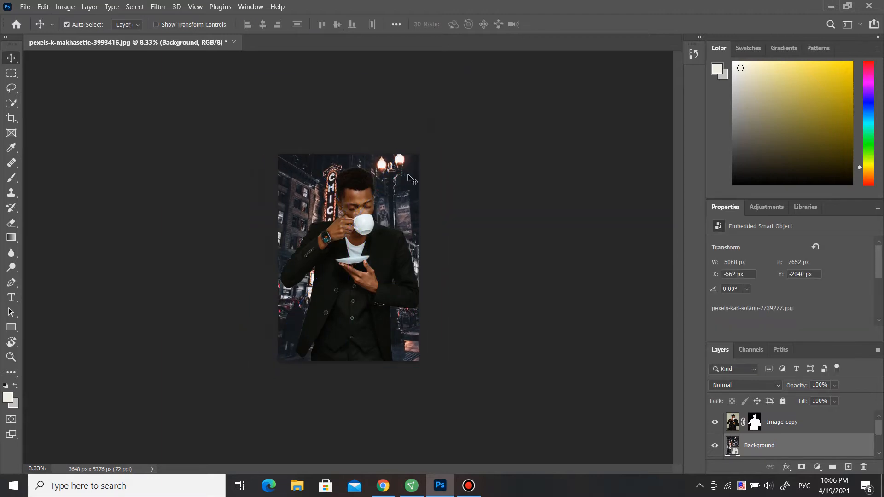
Scale the Image copy layer to about 81.56% and place the man at the lower centre of the canvas.
key("ctrl+plus")
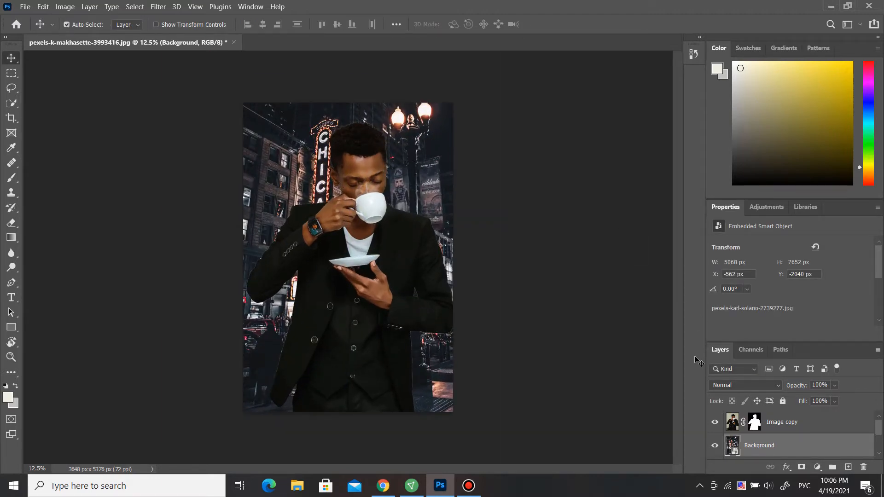
left_click(777, 422)
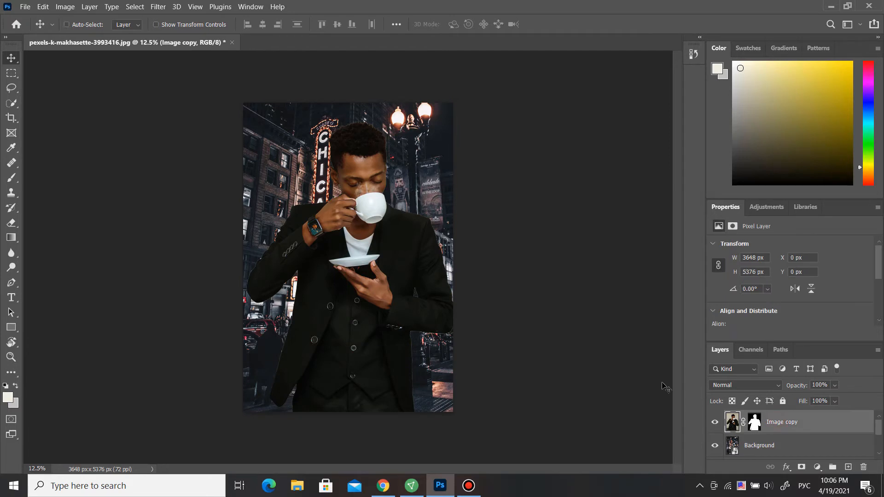
key("ctrl+t")
left_click_drag(453, 102, 430, 136)
left_click_drag(366, 272, 376, 289)
left_click_drag(446, 154, 426, 174)
left_click_drag(367, 283, 377, 280)
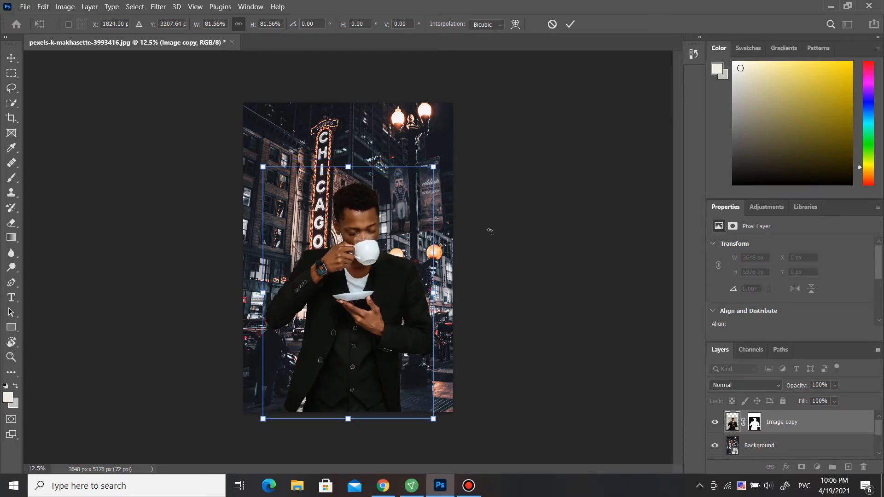
key("Return")
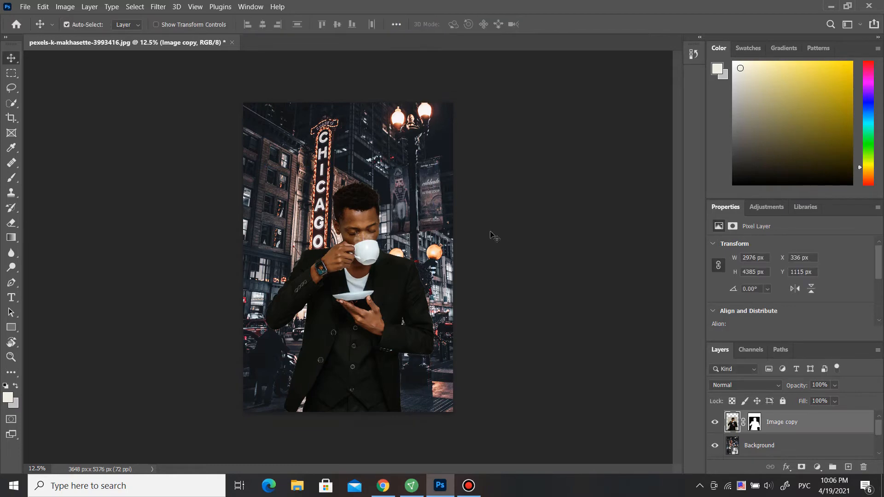
key("ctrl+plus")
key("ctrl+plus")
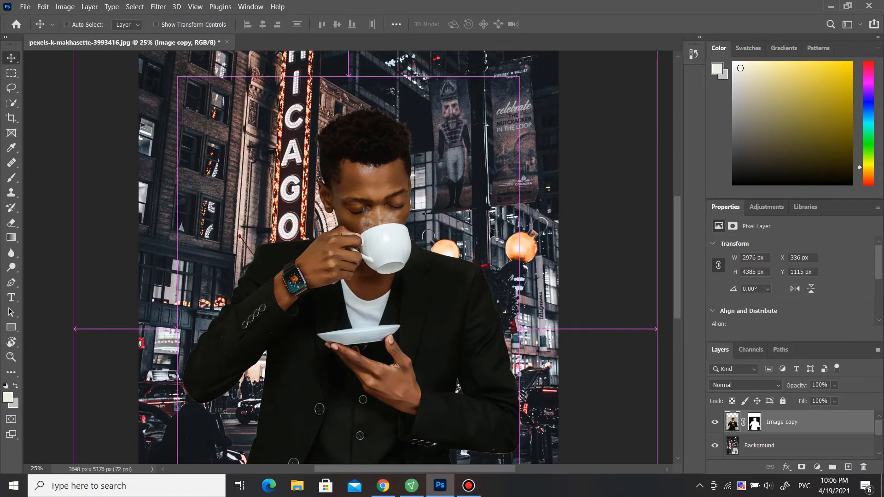
key("ctrl+minus")
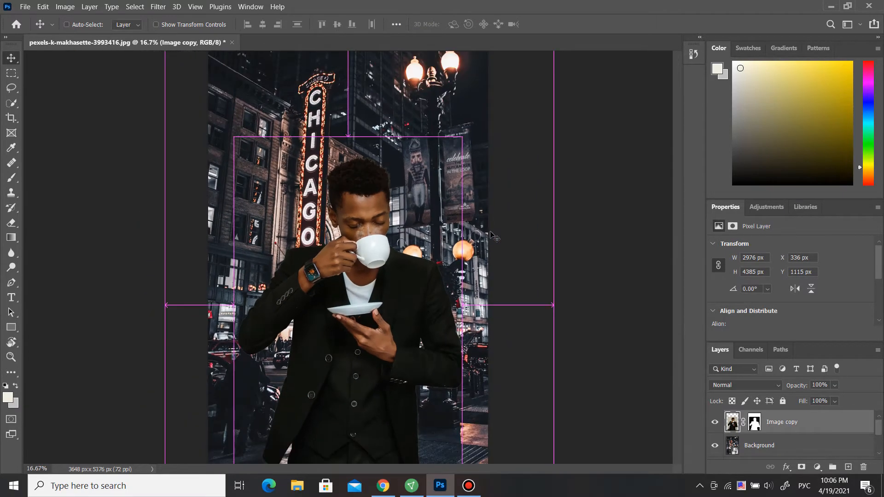
key("ctrl+minus")
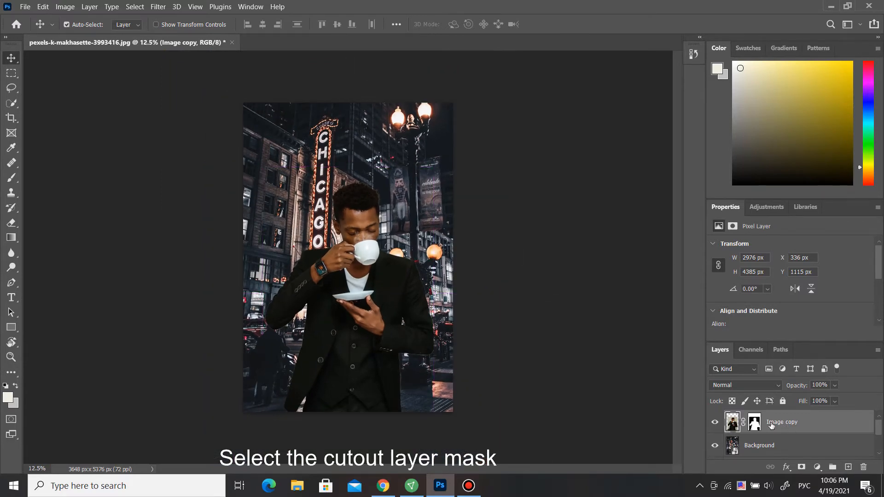
Contract a selection loaded from the Image copy layer mask by 2 pixels and invert it.
left_click(754, 423, "ctrl")
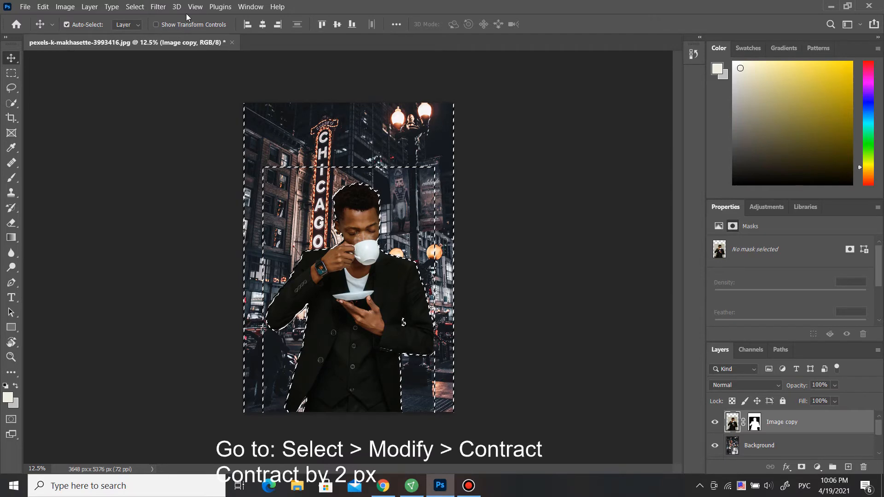
left_click(140, 8)
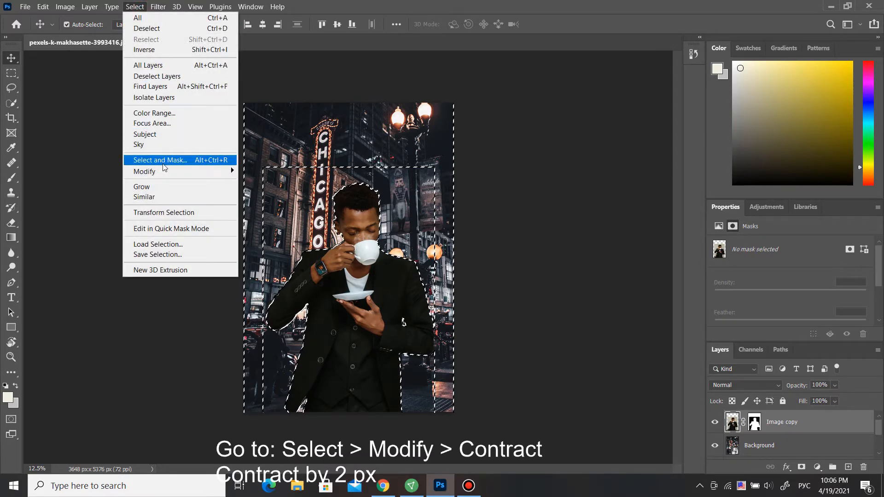
mouse_move(174, 171)
left_click(278, 202)
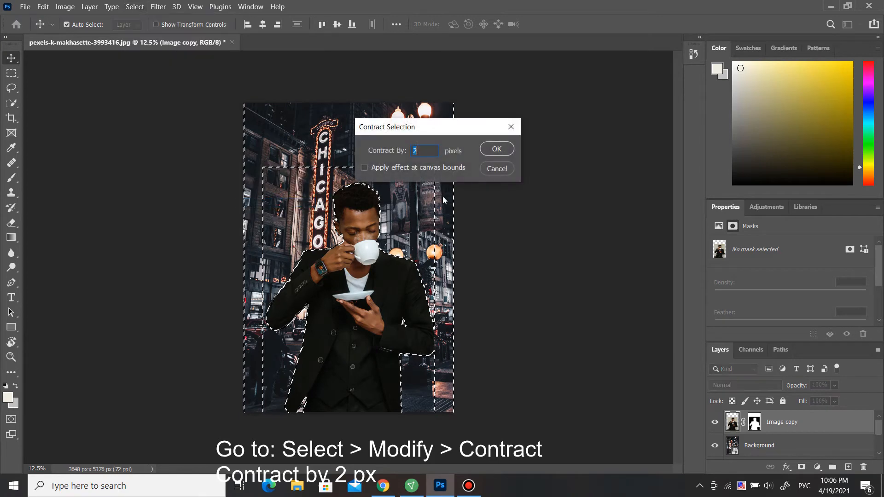
left_click(499, 148)
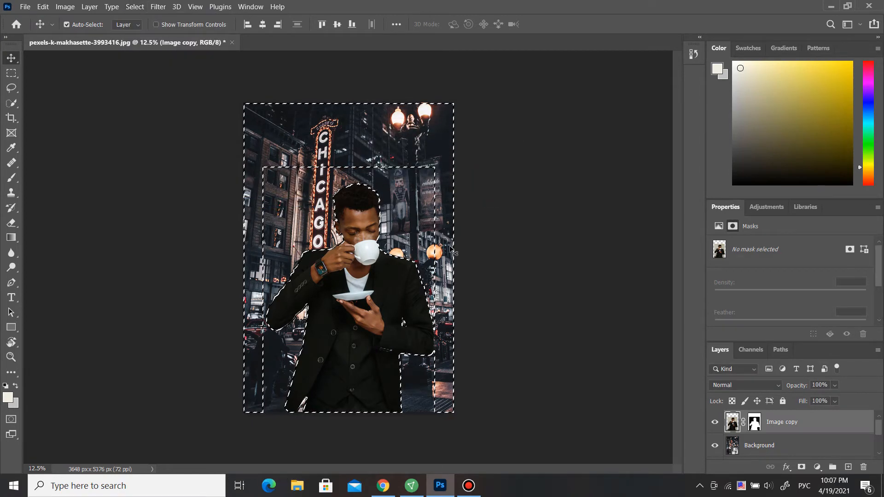
key("ctrl+shift+i")
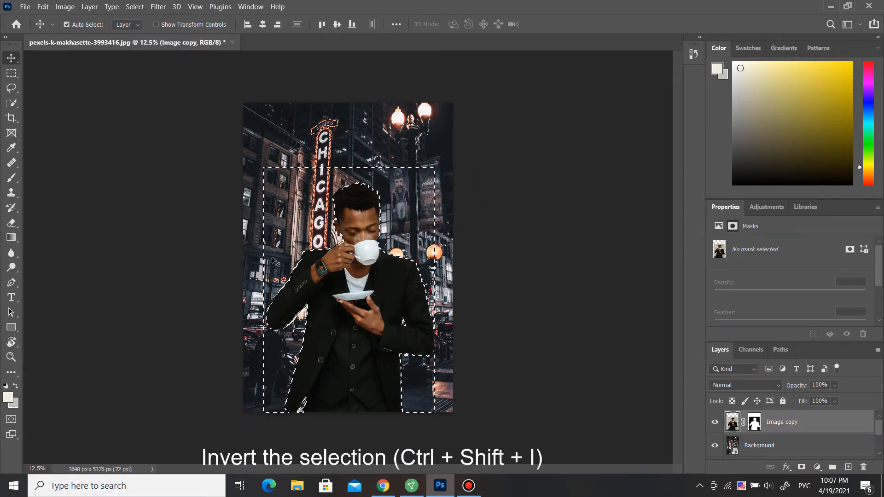
Prepare a 400 px black brush with 100% flow for painting on the Image copy layer mask.
key("b")
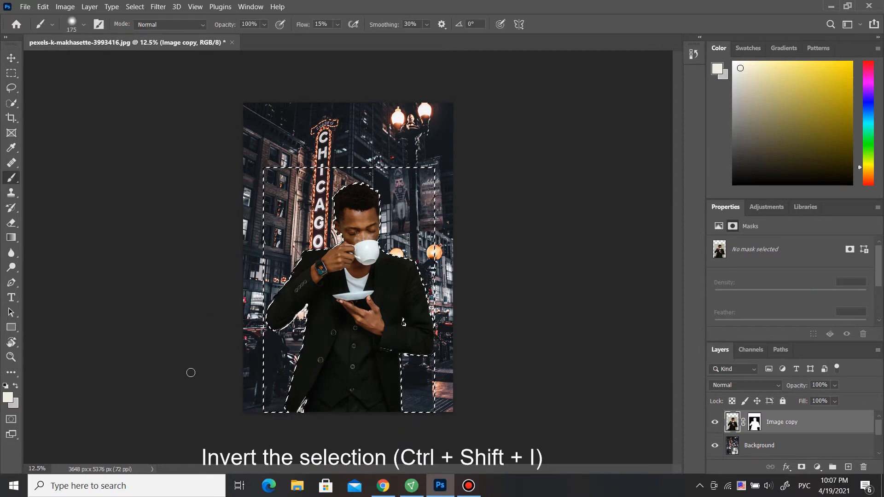
left_click(755, 422)
key("]")
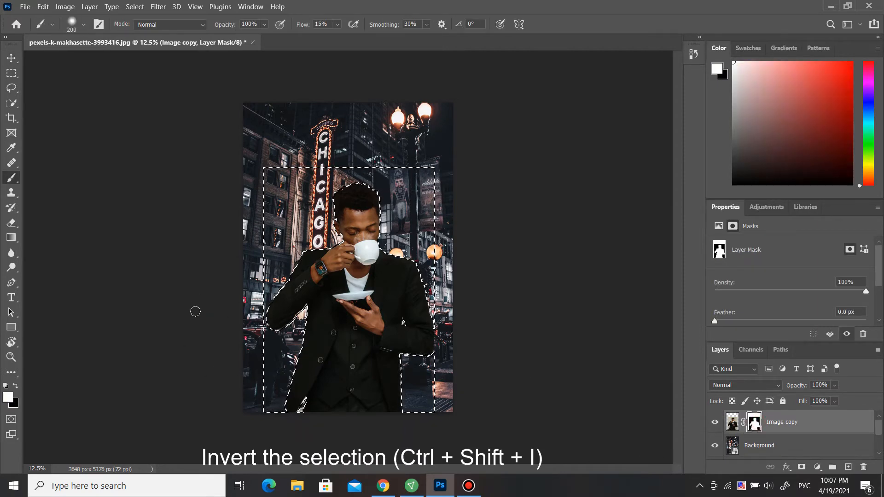
key("]")
key("]")
key("]")
left_click_drag(282, 340, 298, 360)
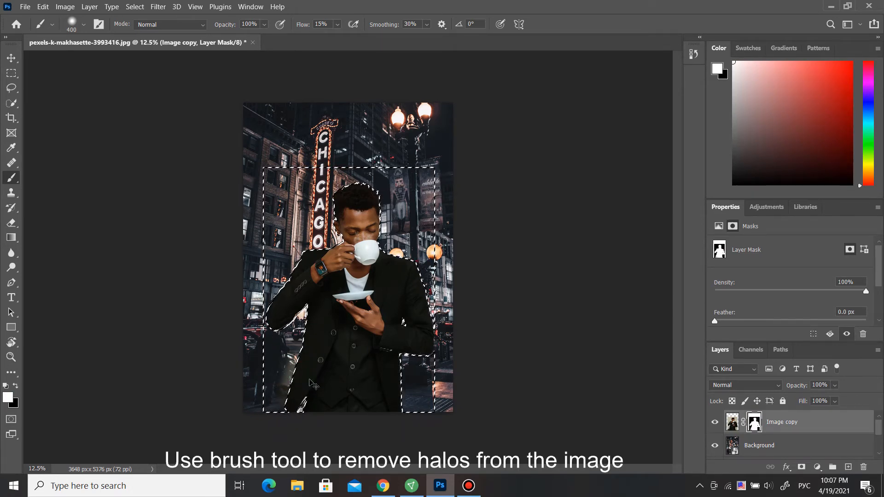
key("x")
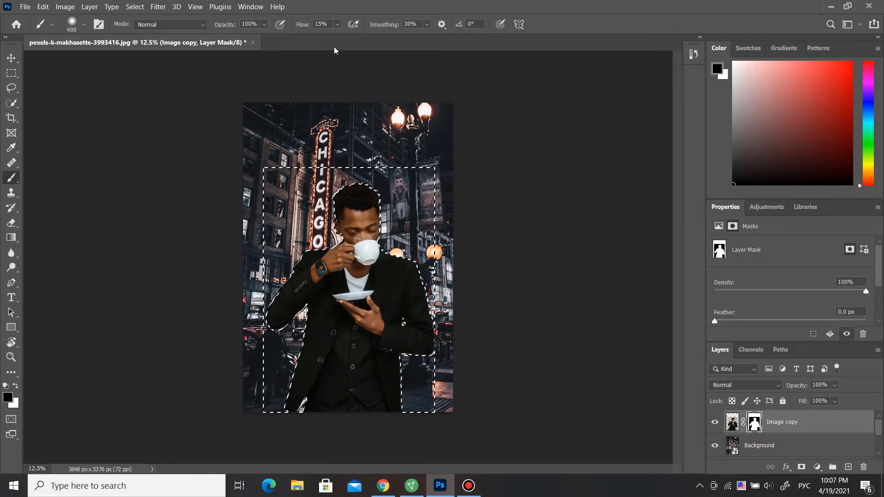
left_click(338, 24)
left_click_drag(341, 38, 386, 40)
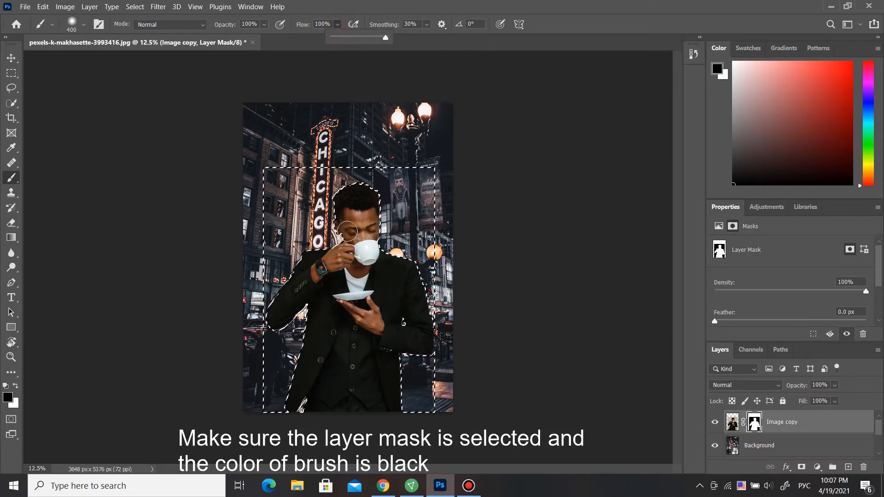
Paint black on the mask around the man's outline inside the selection to remove the halos, and deselect.
left_click(305, 309)
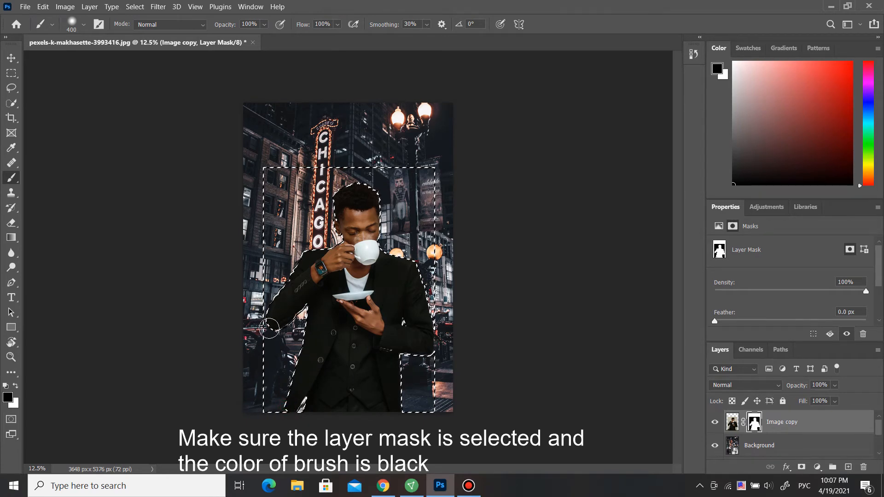
left_click(301, 251)
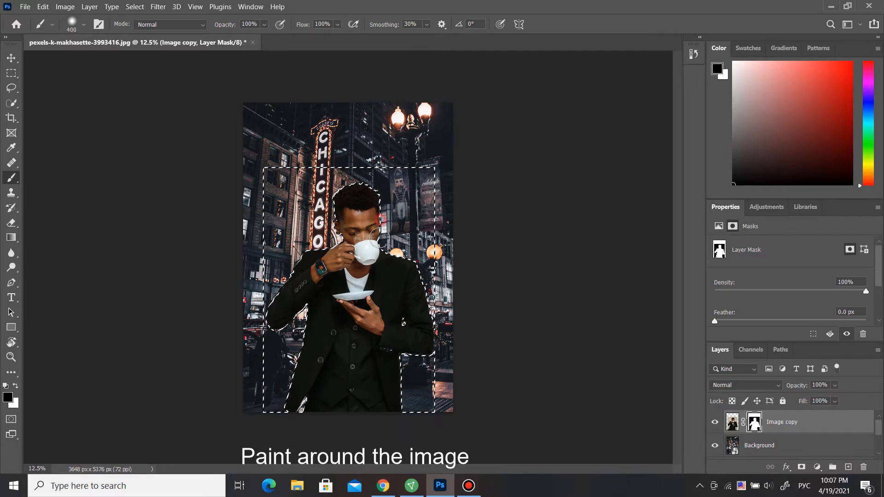
mouse_move(415, 266)
left_mouse_down()
mouse_move(436, 342)
mouse_move(427, 364)
mouse_move(389, 358)
mouse_move(397, 401)
mouse_move(402, 367)
mouse_move(398, 410)
mouse_move(422, 423)
mouse_move(460, 392)
left_mouse_up()
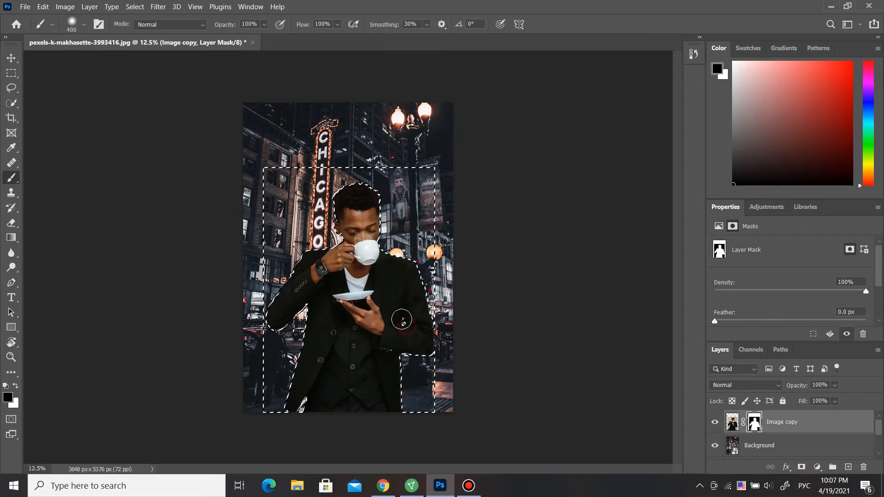
key("ctrl+d")
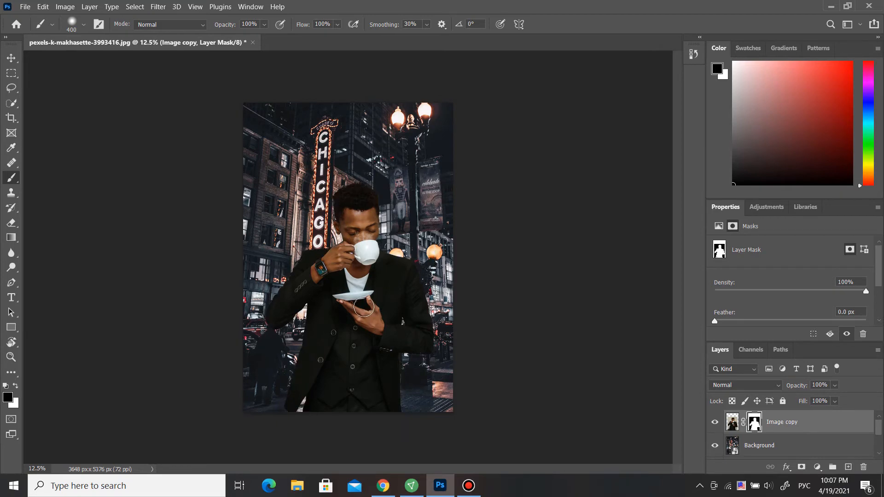
Add a Black & White adjustment layer above the Image copy layer.
key("ctrl+plus")
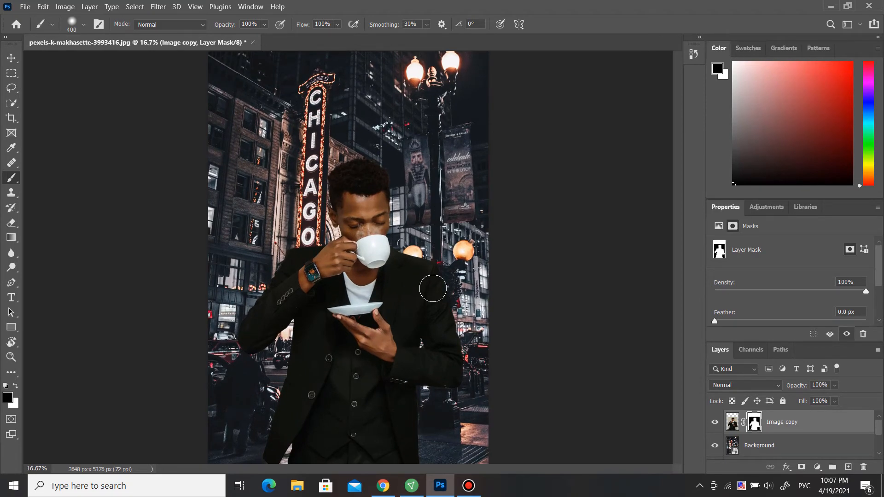
key("v")
key("ctrl+minus")
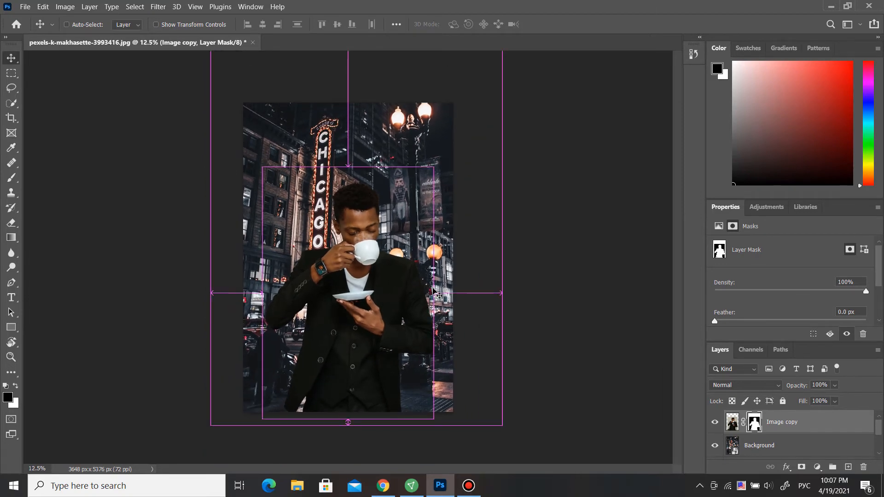
key("ctrl+plus")
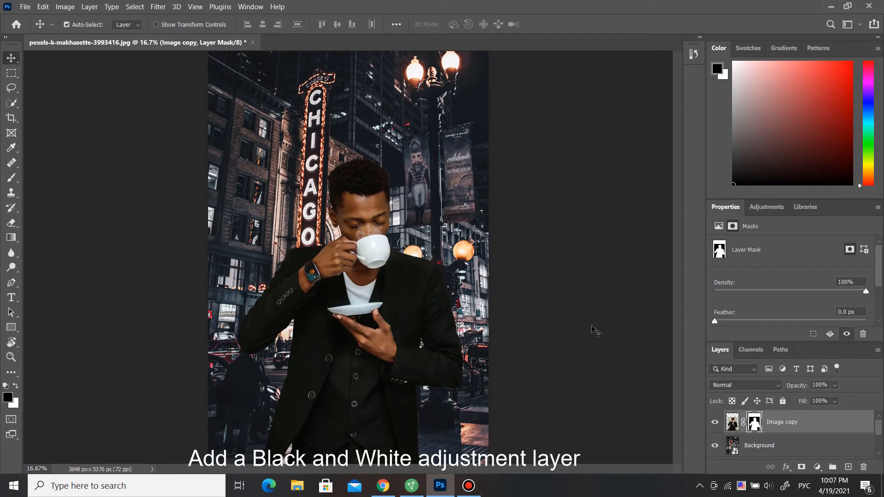
left_click(817, 467)
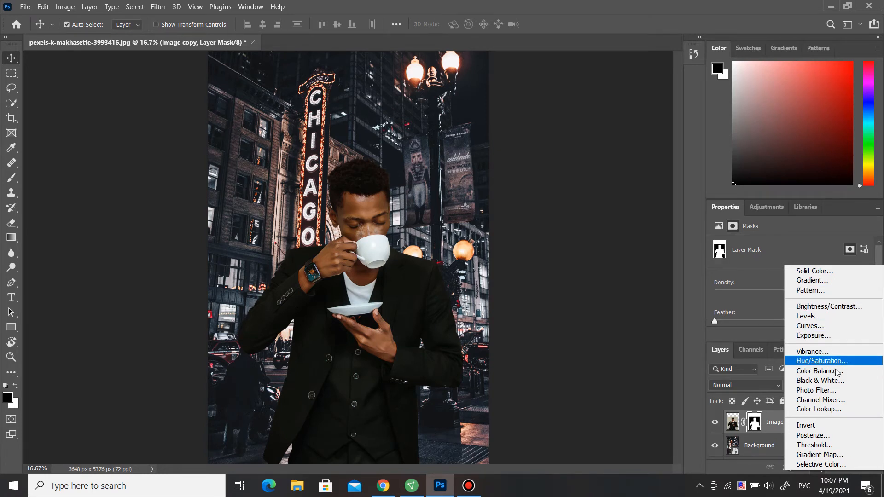
left_click(820, 381)
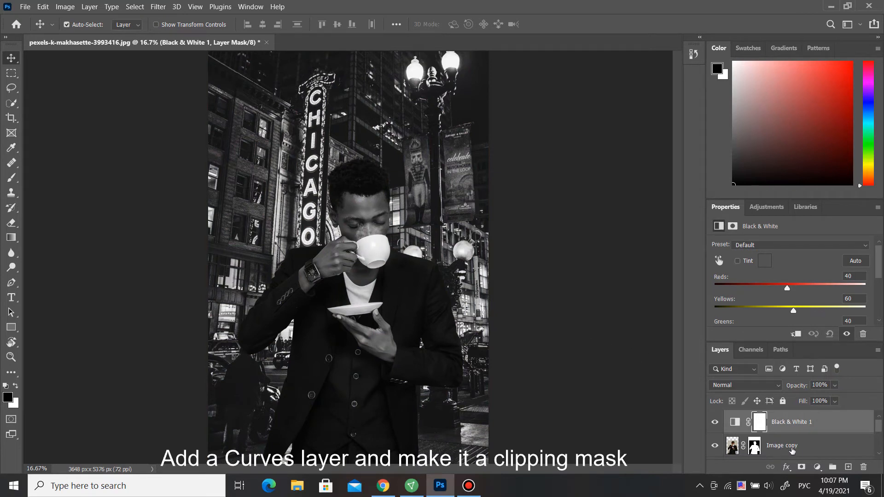
Add a Curves adjustment layer above the Image copy layer and clip it to that layer.
left_click(802, 449)
left_click(818, 468)
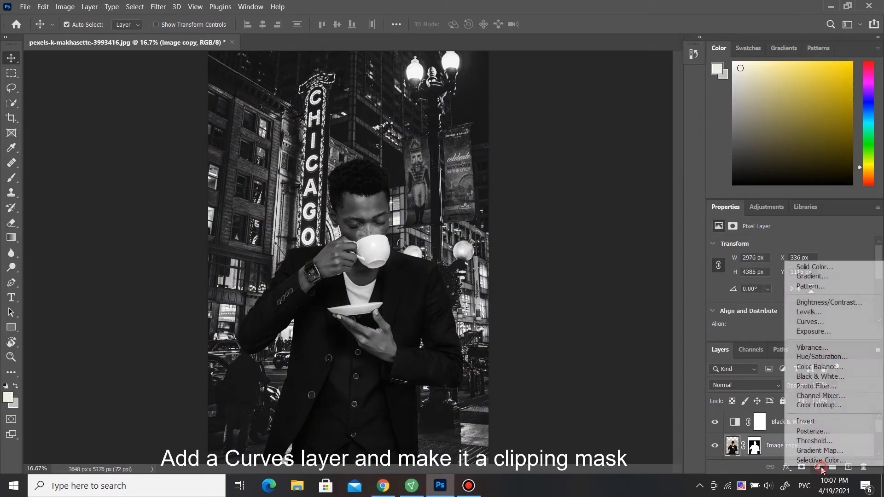
left_click(811, 322)
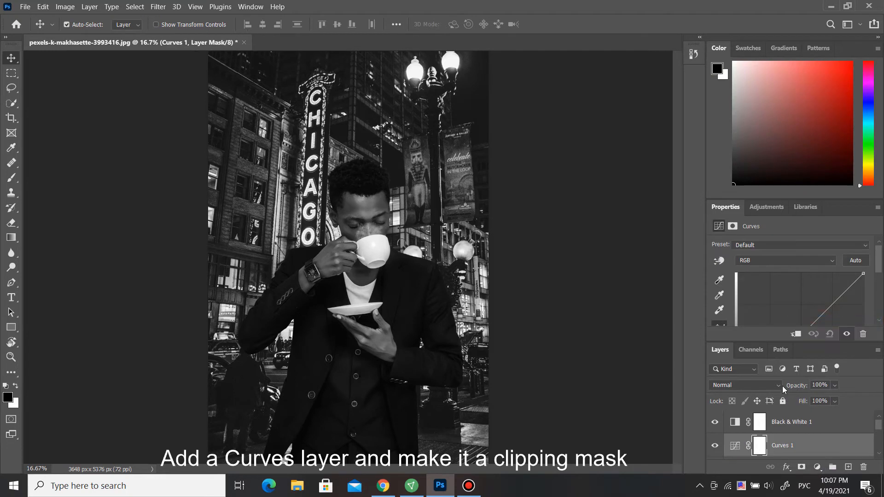
scroll(803, 299, "down", 3)
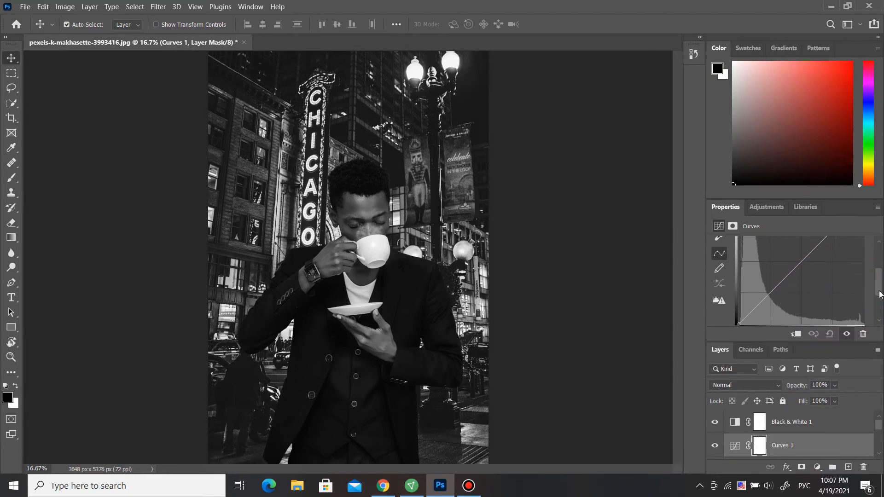
left_click(795, 334)
Sample the Curves black point in the dark background, the white point on the cup and the gray point on the man's face.
scroll(881, 284, "up", 3)
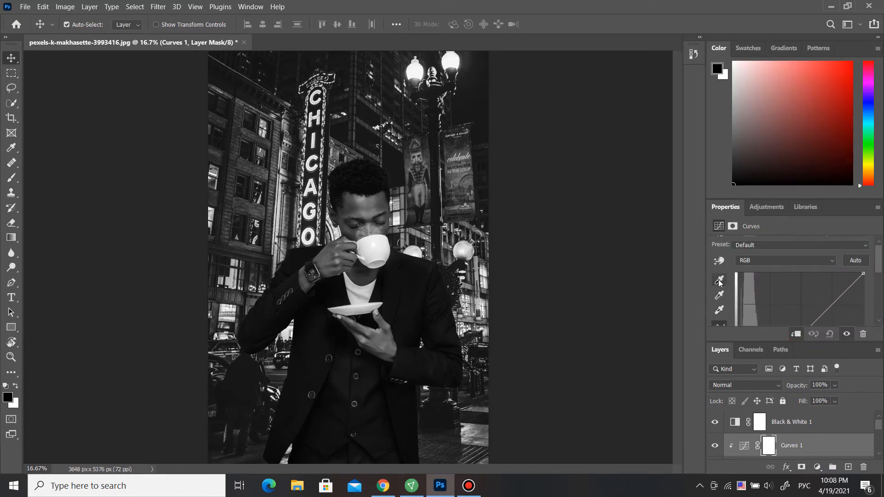
left_click(399, 152)
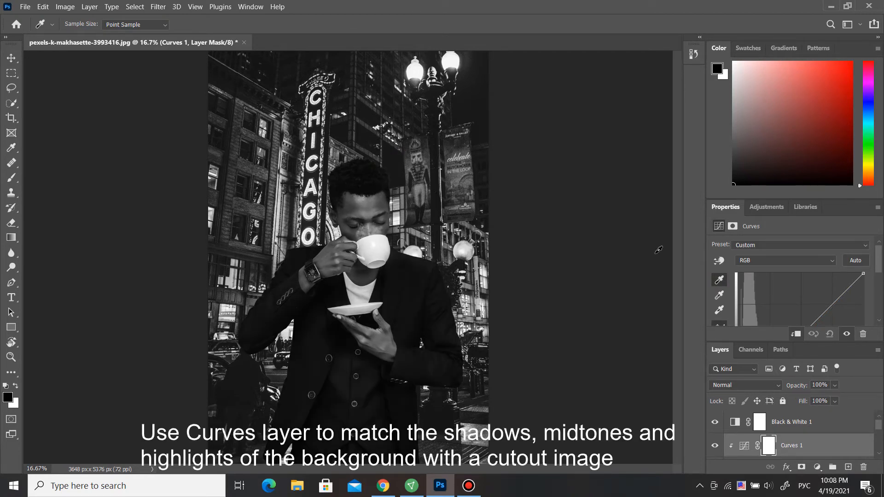
left_click(719, 311)
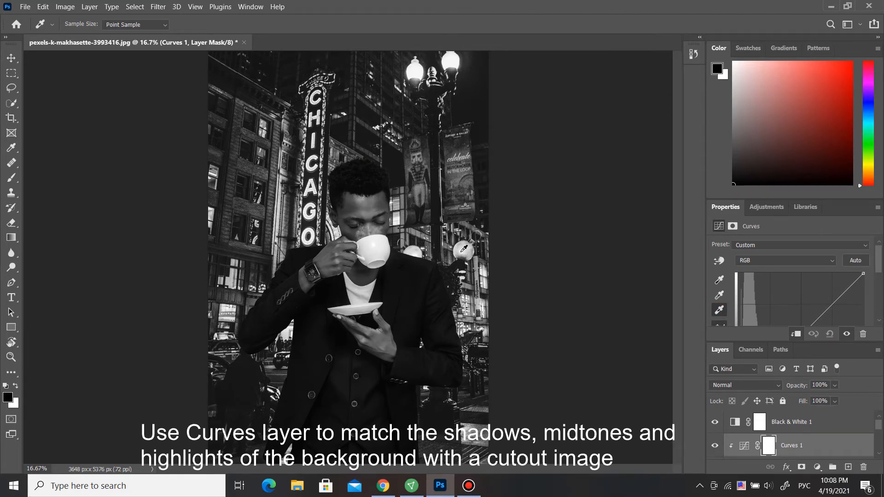
left_click(372, 246)
left_click(374, 244)
left_click(717, 297)
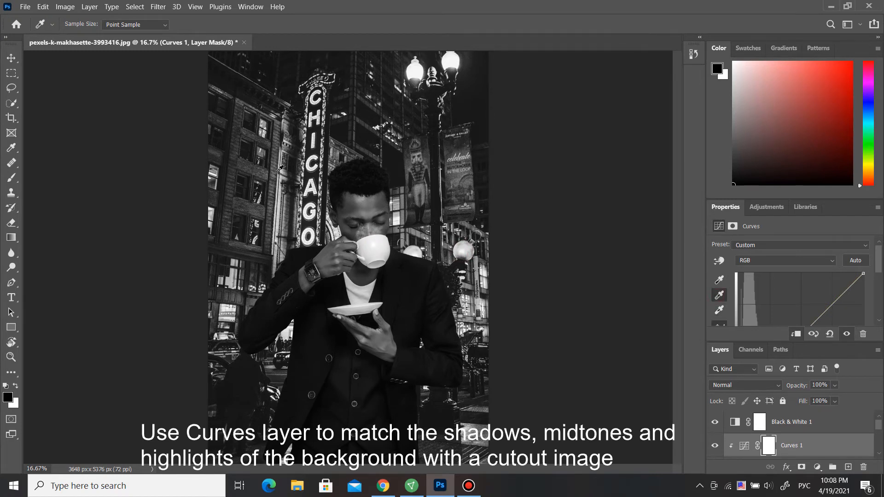
left_click(379, 218)
key("ctrl+minus")
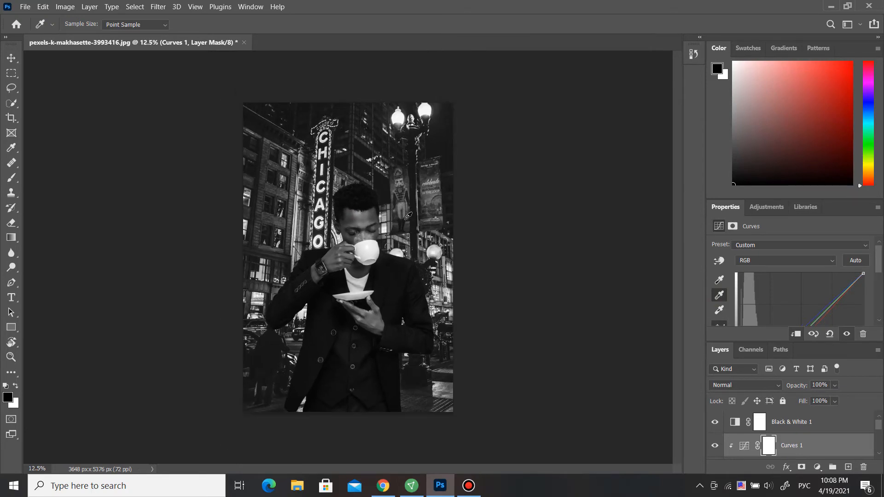
key("v")
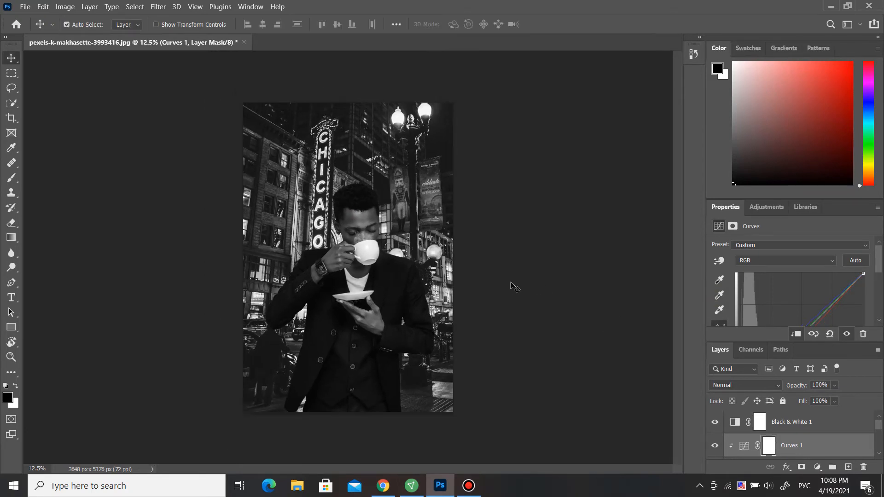
Resample the Curves black point from dark areas beside the man's shoulders and hide the Black & White adjustment layer.
left_click(720, 280)
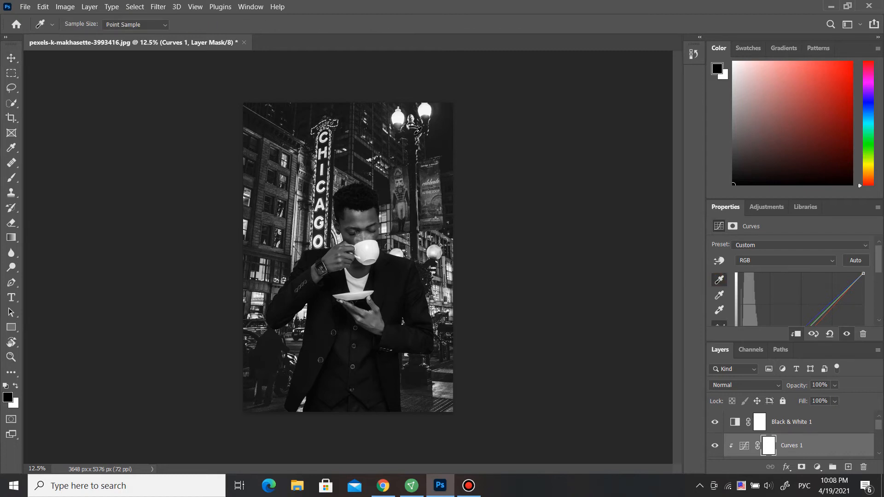
left_click(419, 251)
left_click(307, 260)
key("v")
left_click(713, 425)
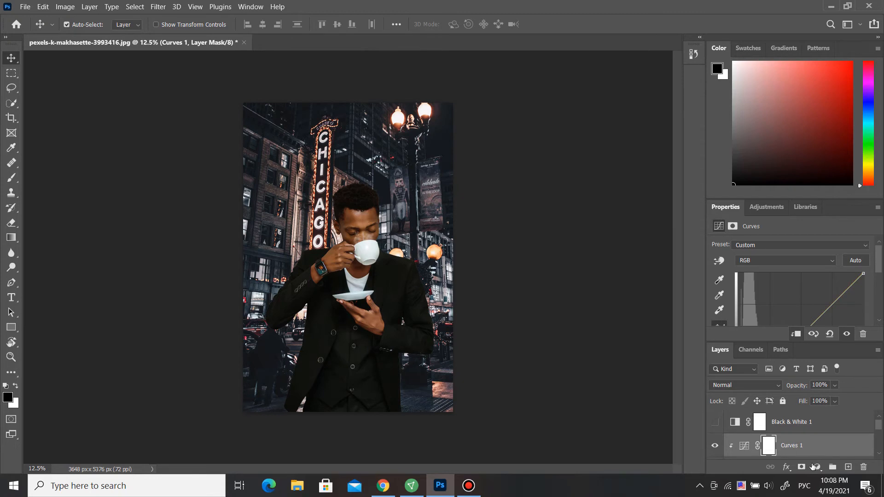
Scale the Image copy layer to 88.97% and move the man lower on the canvas.
scroll(763, 446, "down", 1)
left_click(736, 446)
key("ctrl+t")
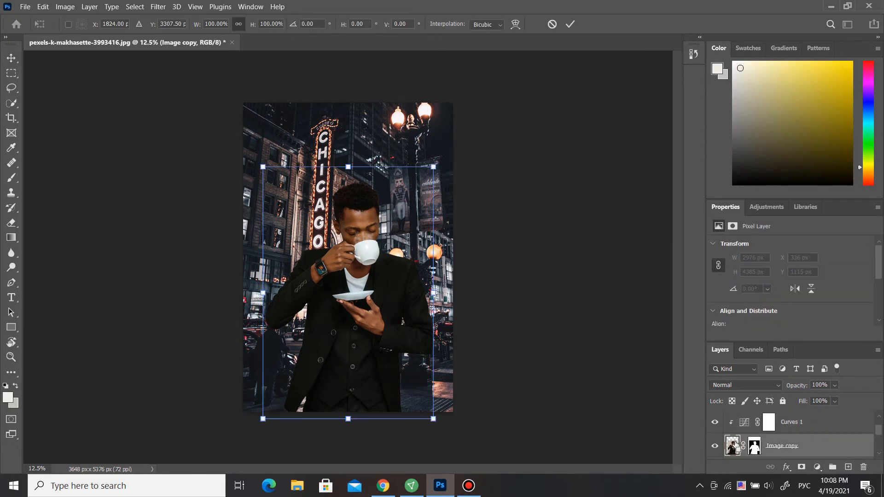
left_click_drag(364, 277, 373, 303)
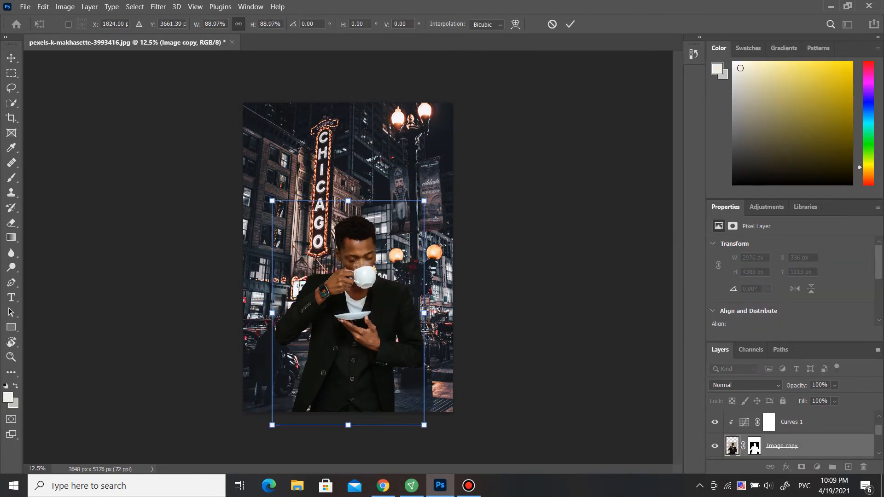
key("Return")
Erase the leftover edge remnants around the man on the Image copy layer with the 400 px Eraser.
left_click(754, 447)
key("e")
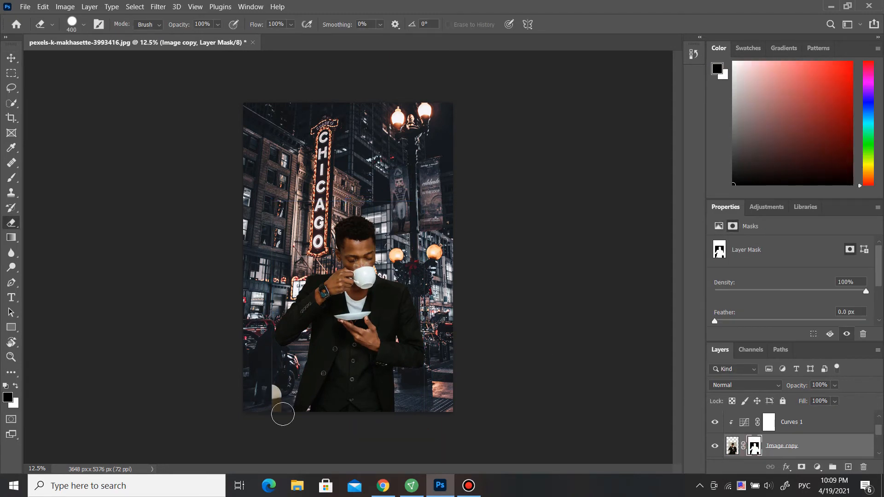
left_click(733, 446)
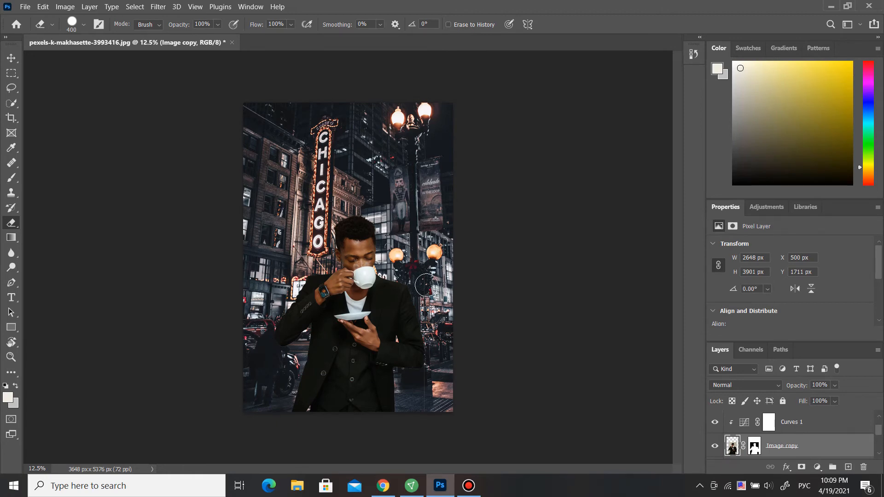
mouse_move(431, 391)
left_mouse_down()
mouse_move(420, 407)
mouse_move(432, 405)
left_mouse_up()
key("ctrl+plus")
key("ctrl+plus")
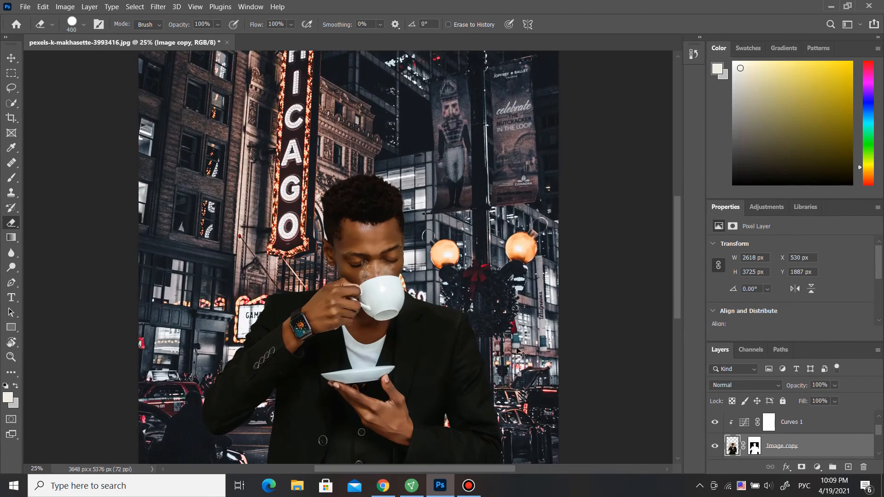
key("ctrl+minus")
key("v")
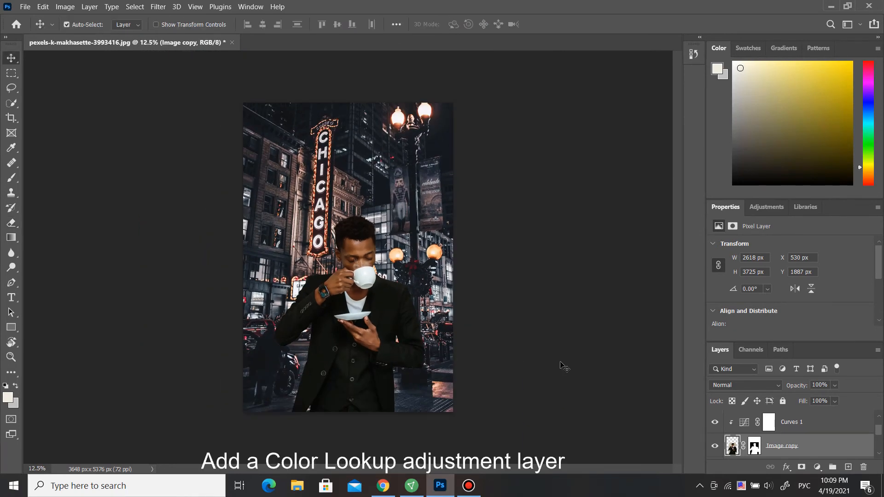
Add a Color Lookup adjustment layer clipped to the Image copy layer, using the 3D LUT Kodak 5218 Kodak 2395 (by Adobe).cube.
left_click(817, 467)
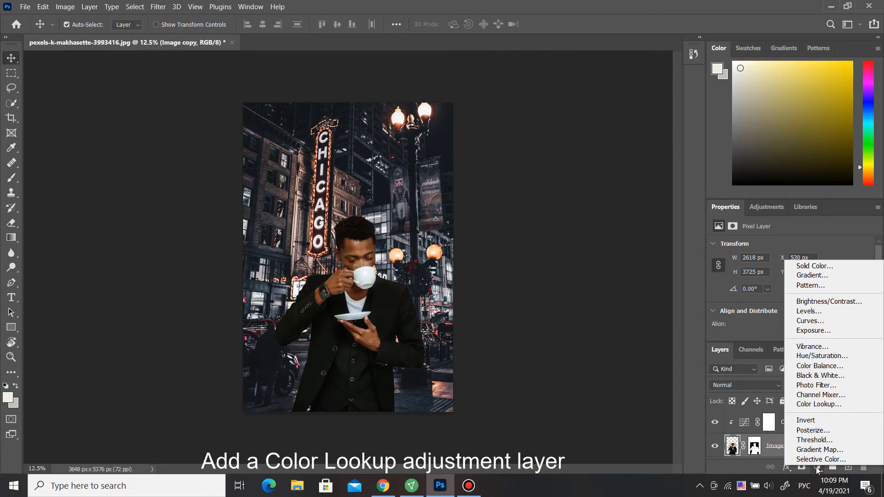
left_click(820, 403)
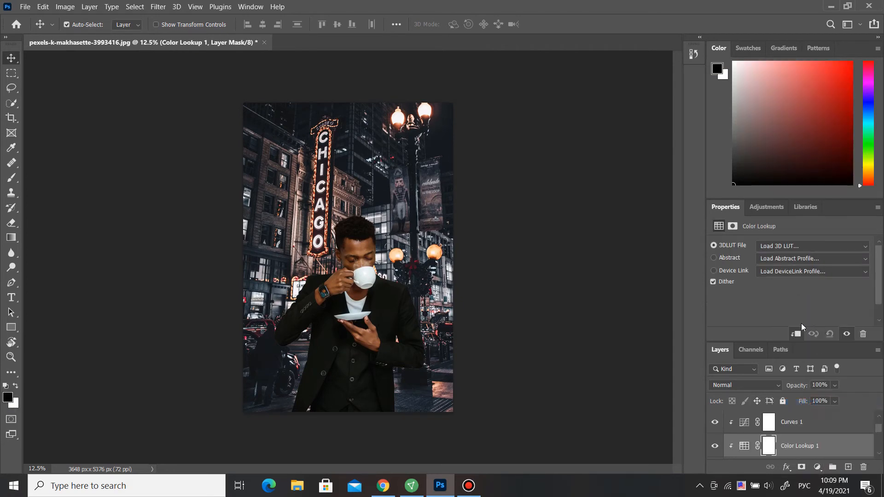
left_click(798, 246)
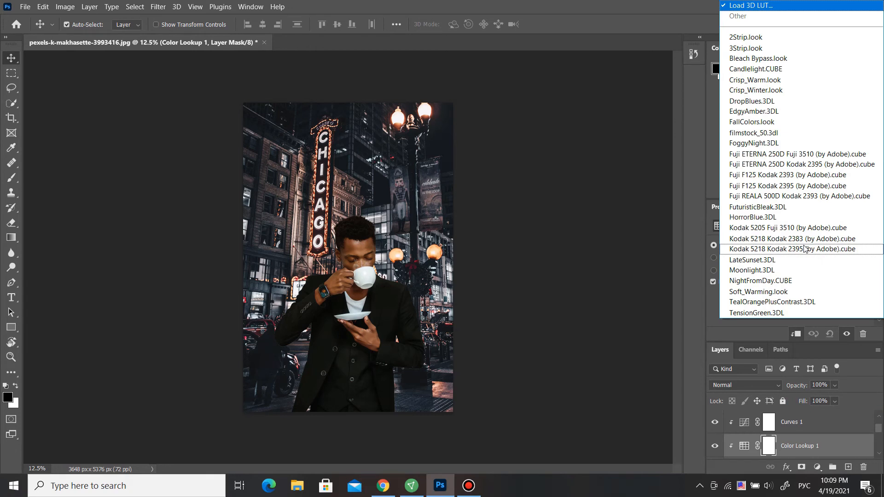
left_click(805, 249)
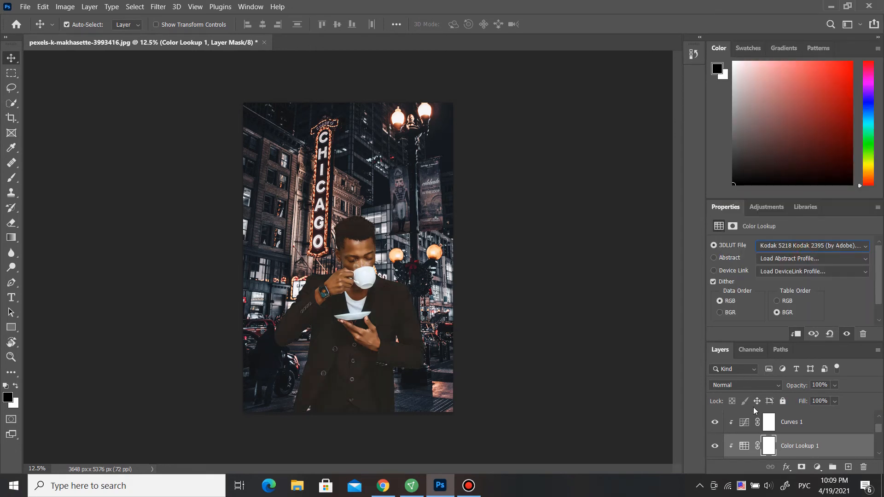
Release the Color Lookup 1 layer from its clipping and switch its 3D LUT to Fuji F125 Kodak 2395 (by Adobe).cube.
scroll(831, 315, "down", 1)
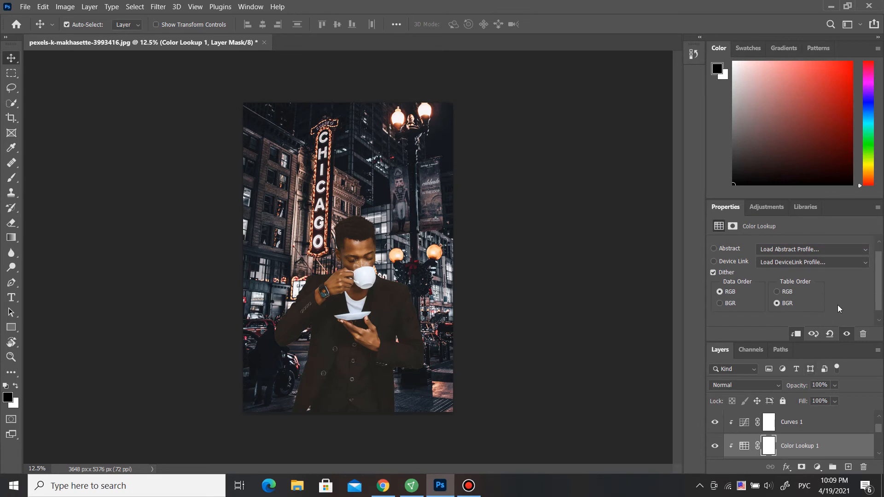
left_click(798, 335)
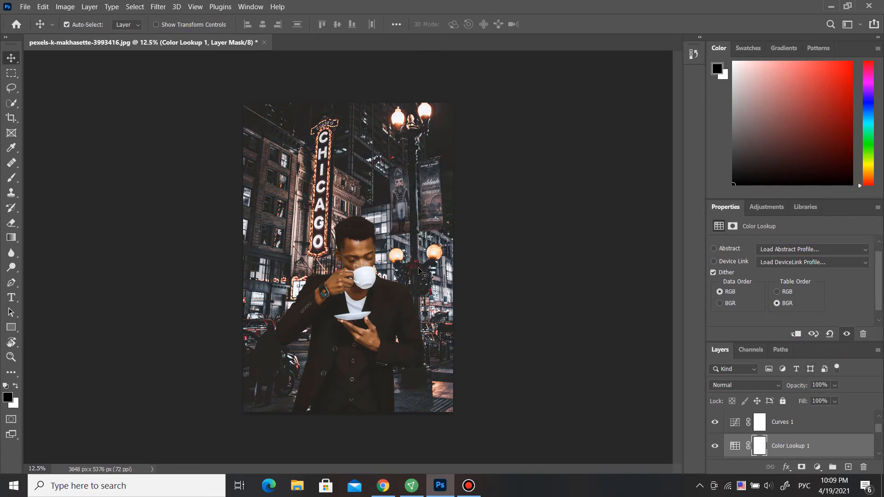
left_click(803, 249)
left_click(802, 249)
scroll(793, 430, "down", 1)
left_click(759, 426)
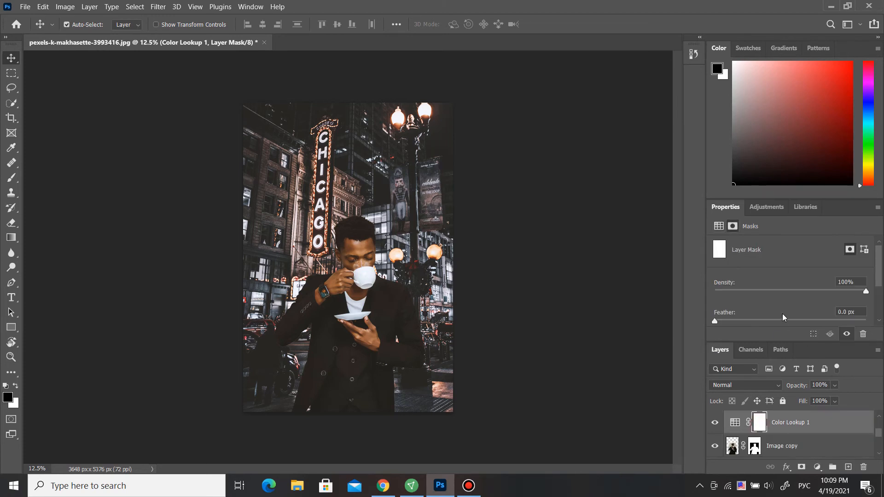
left_click(731, 424)
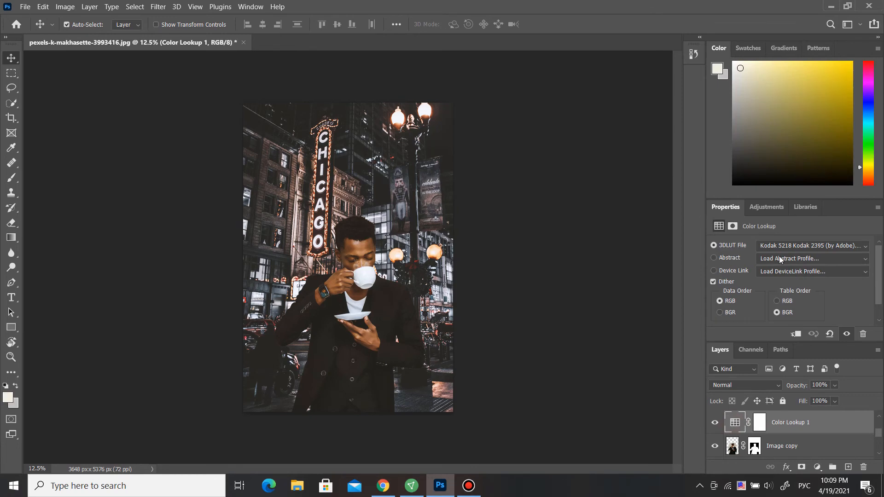
left_click(792, 246)
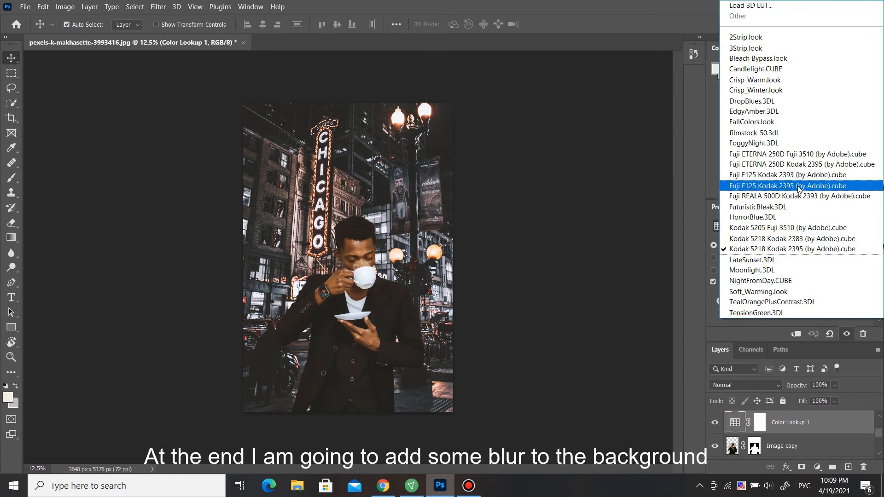
left_click(793, 186)
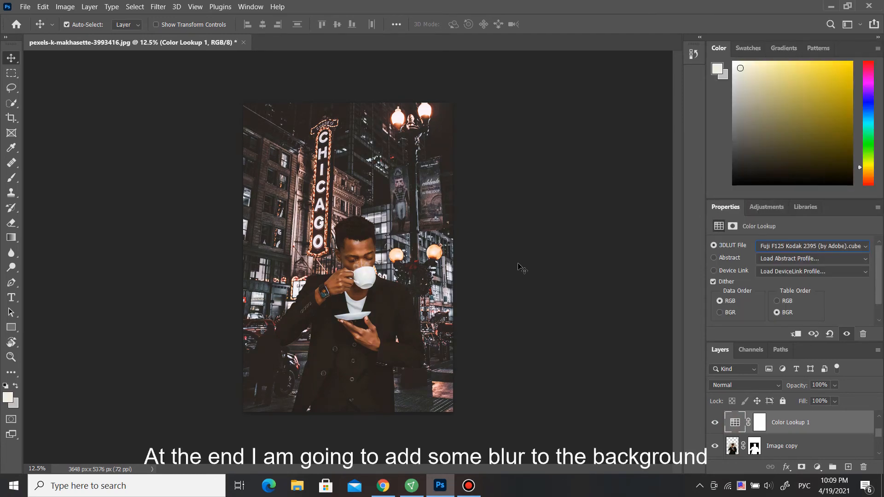
left_click(520, 268)
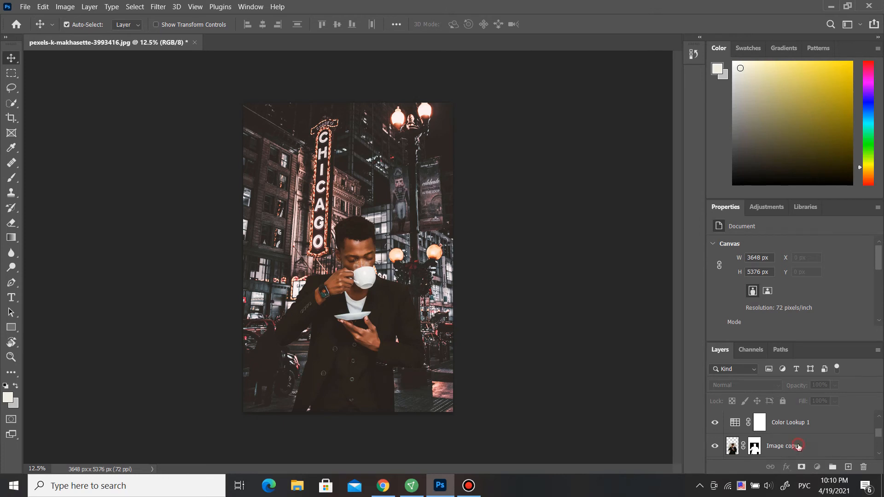
Apply a 15 px Tilt-Shift blur to the Background layer, extending the lower transition below the canvas and centring the focus on the man's lower jacket.
left_click(798, 447)
scroll(798, 447, "down", 2)
left_click(734, 425)
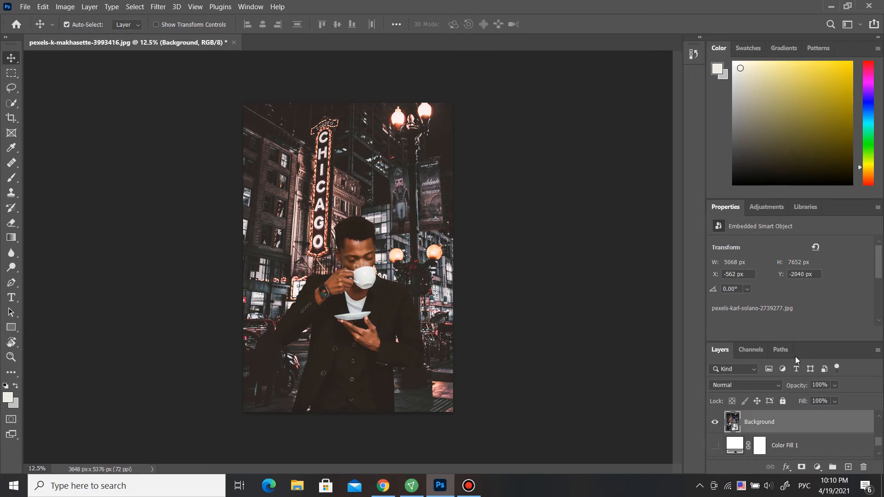
left_click_drag(804, 342, 804, 263)
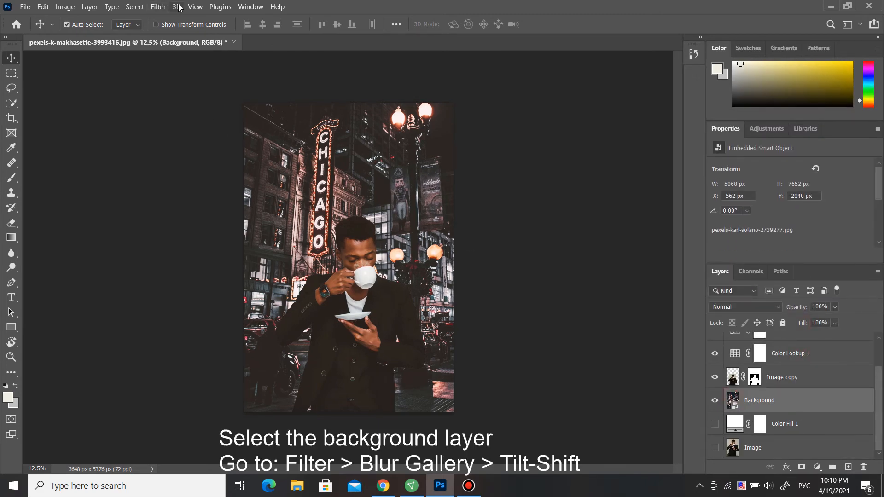
left_click(160, 7)
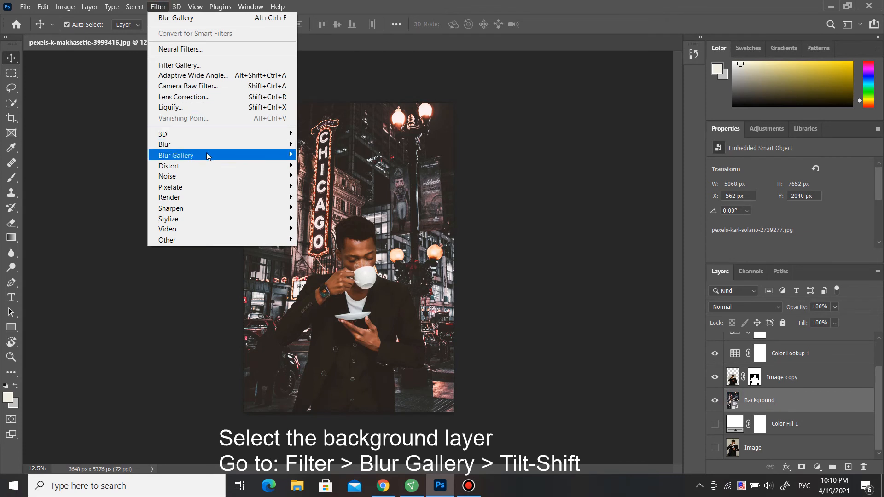
mouse_move(210, 156)
left_click(325, 177)
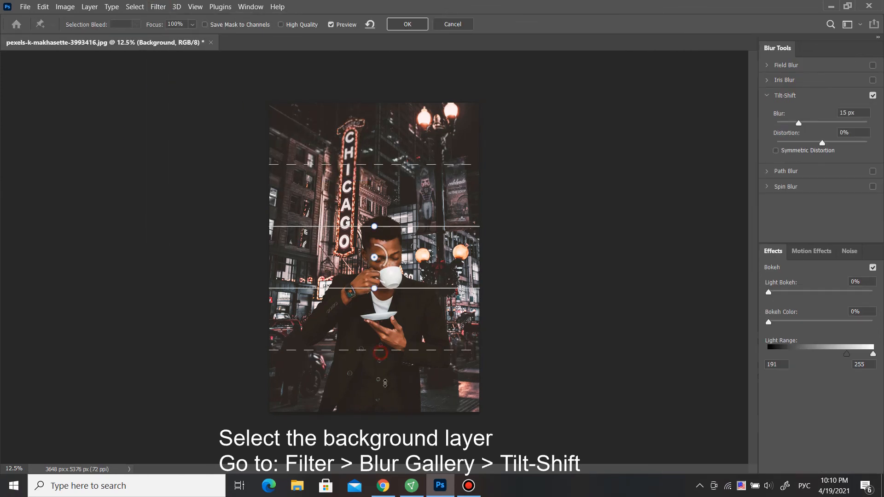
left_click_drag(385, 383, 394, 428)
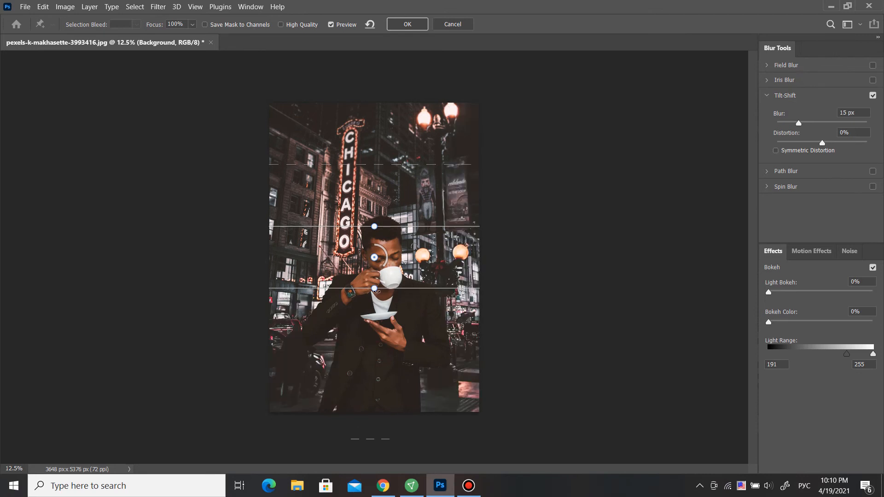
left_click_drag(375, 291, 375, 440)
left_click_drag(374, 258, 380, 402)
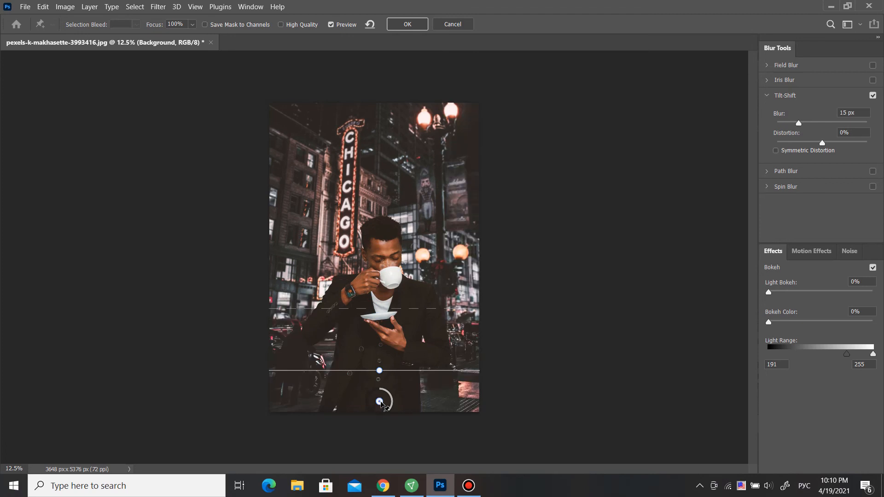
mouse_move(382, 402)
left_mouse_down()
mouse_move(383, 410)
mouse_move(382, 389)
left_mouse_up()
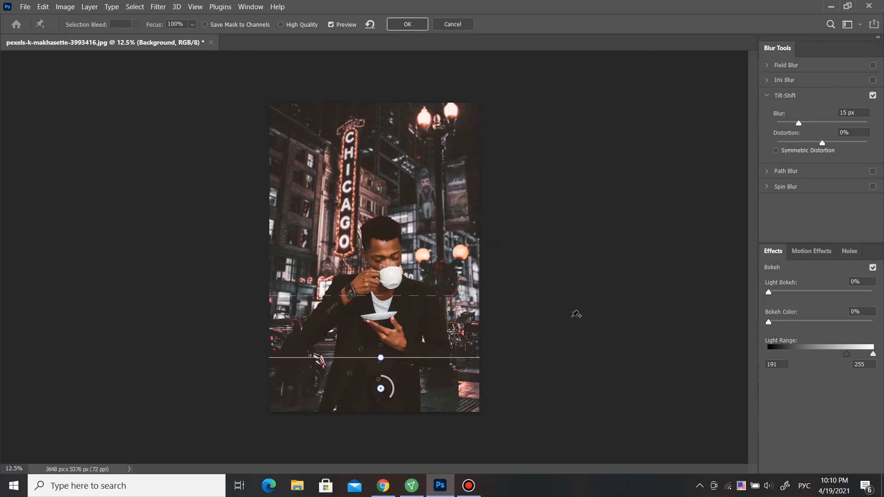
left_click(415, 27)
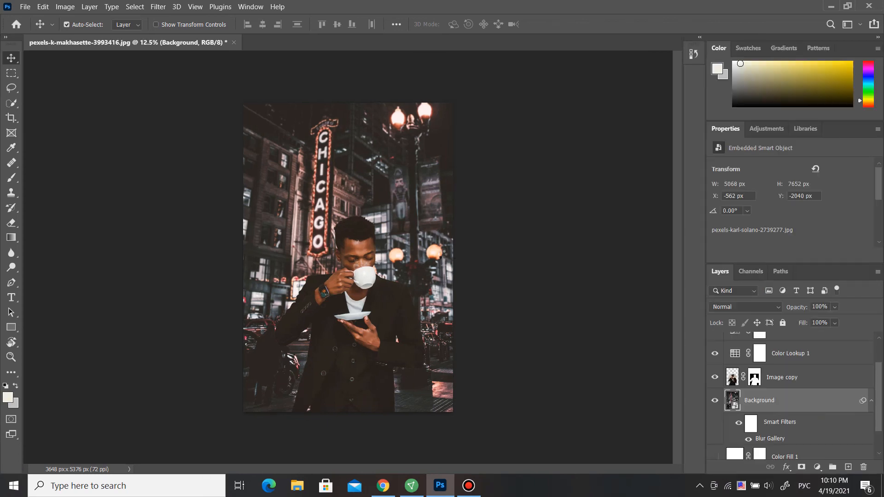
Merge all layers, from the bottom Image layer up to Black & White 1, into one layer.
key("ctrl+plus")
key("ctrl+plus")
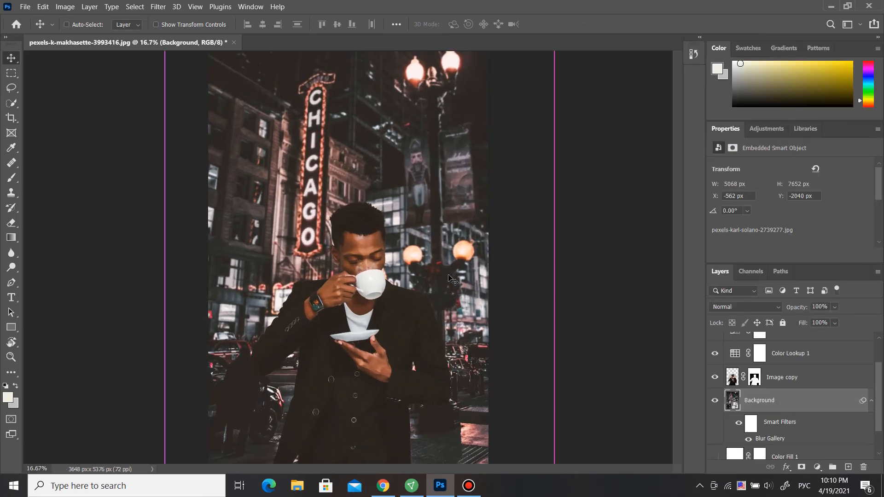
key("ctrl+plus")
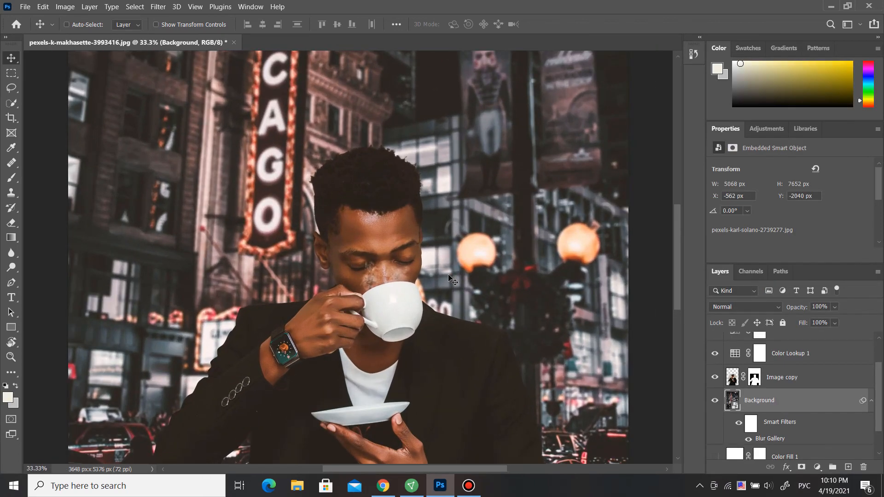
scroll(720, 242, "up", 1)
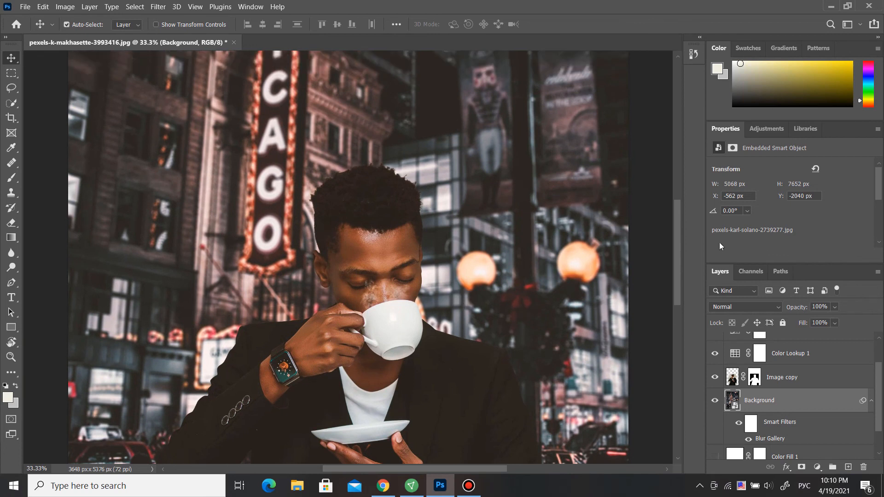
left_click_drag(675, 239, 676, 258)
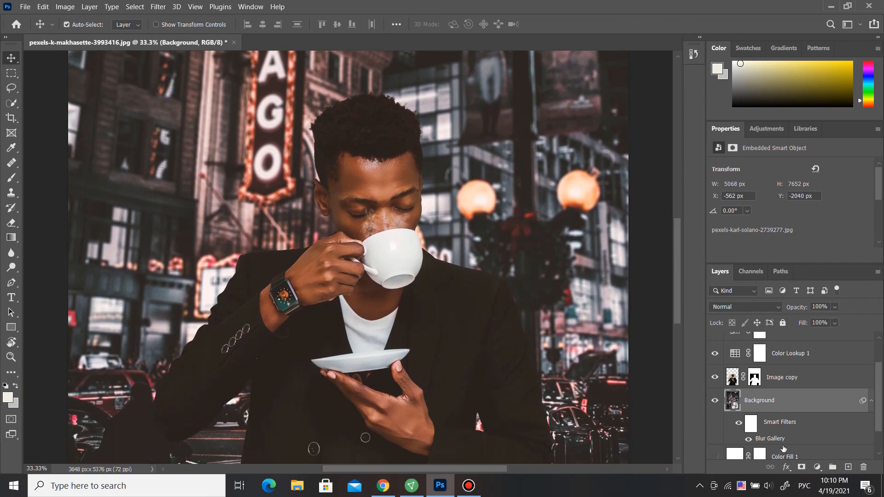
scroll(880, 396, "down", 2)
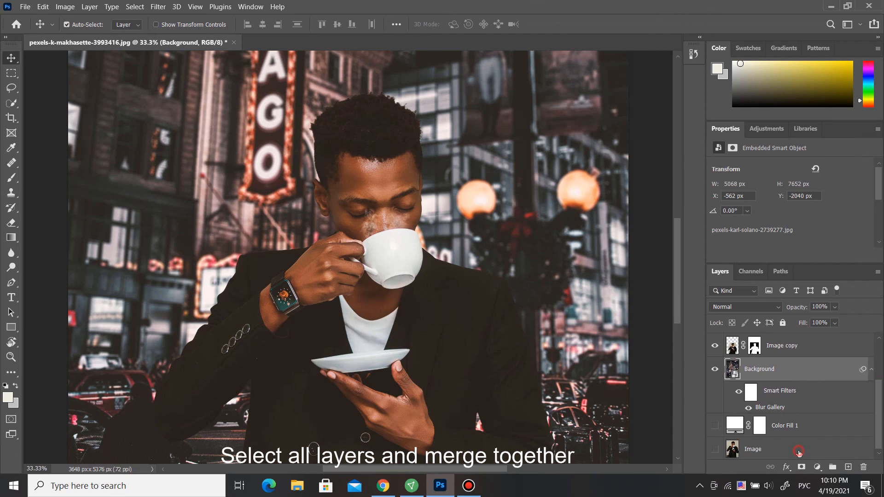
left_click(799, 446)
scroll(802, 444, "up", 3)
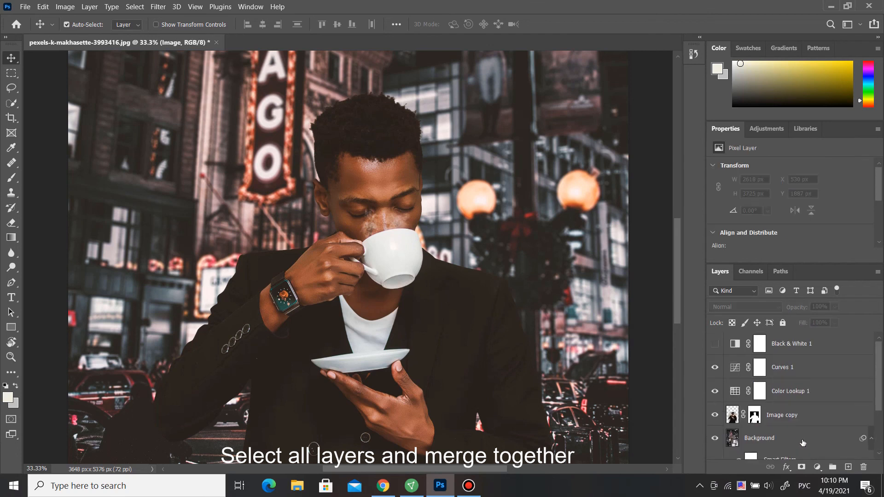
left_click(792, 349, "shift")
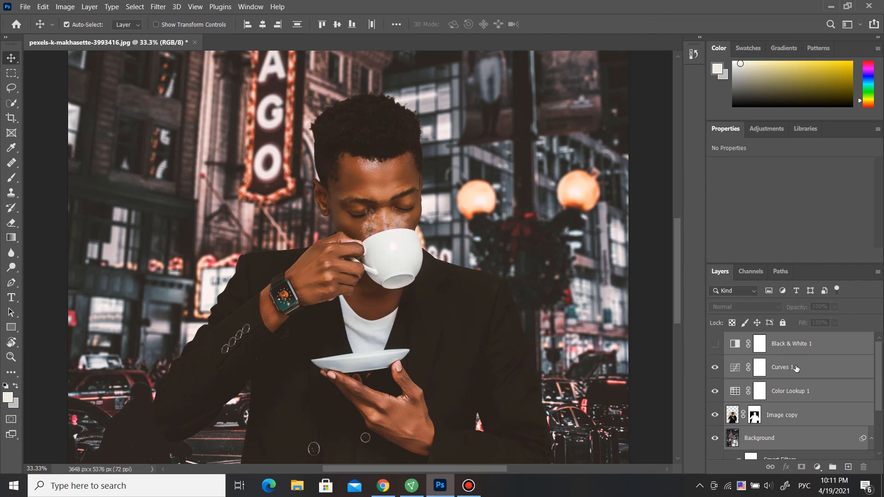
right_click(796, 347)
left_click(785, 348)
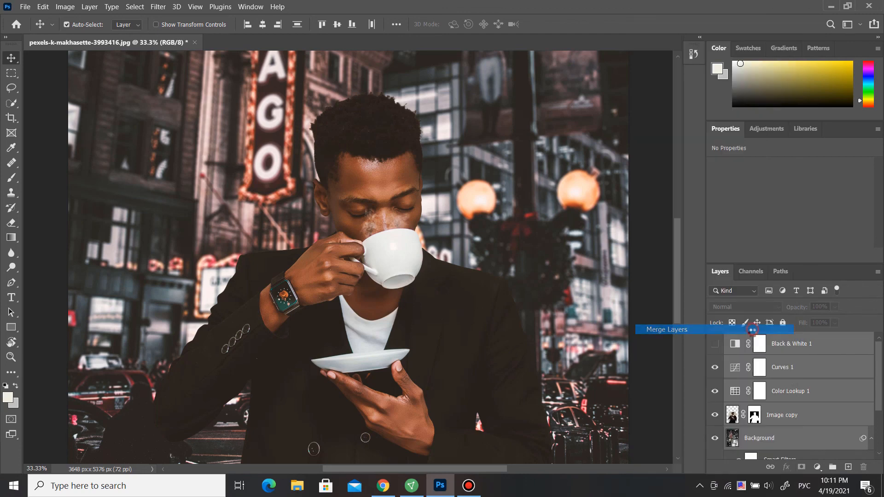